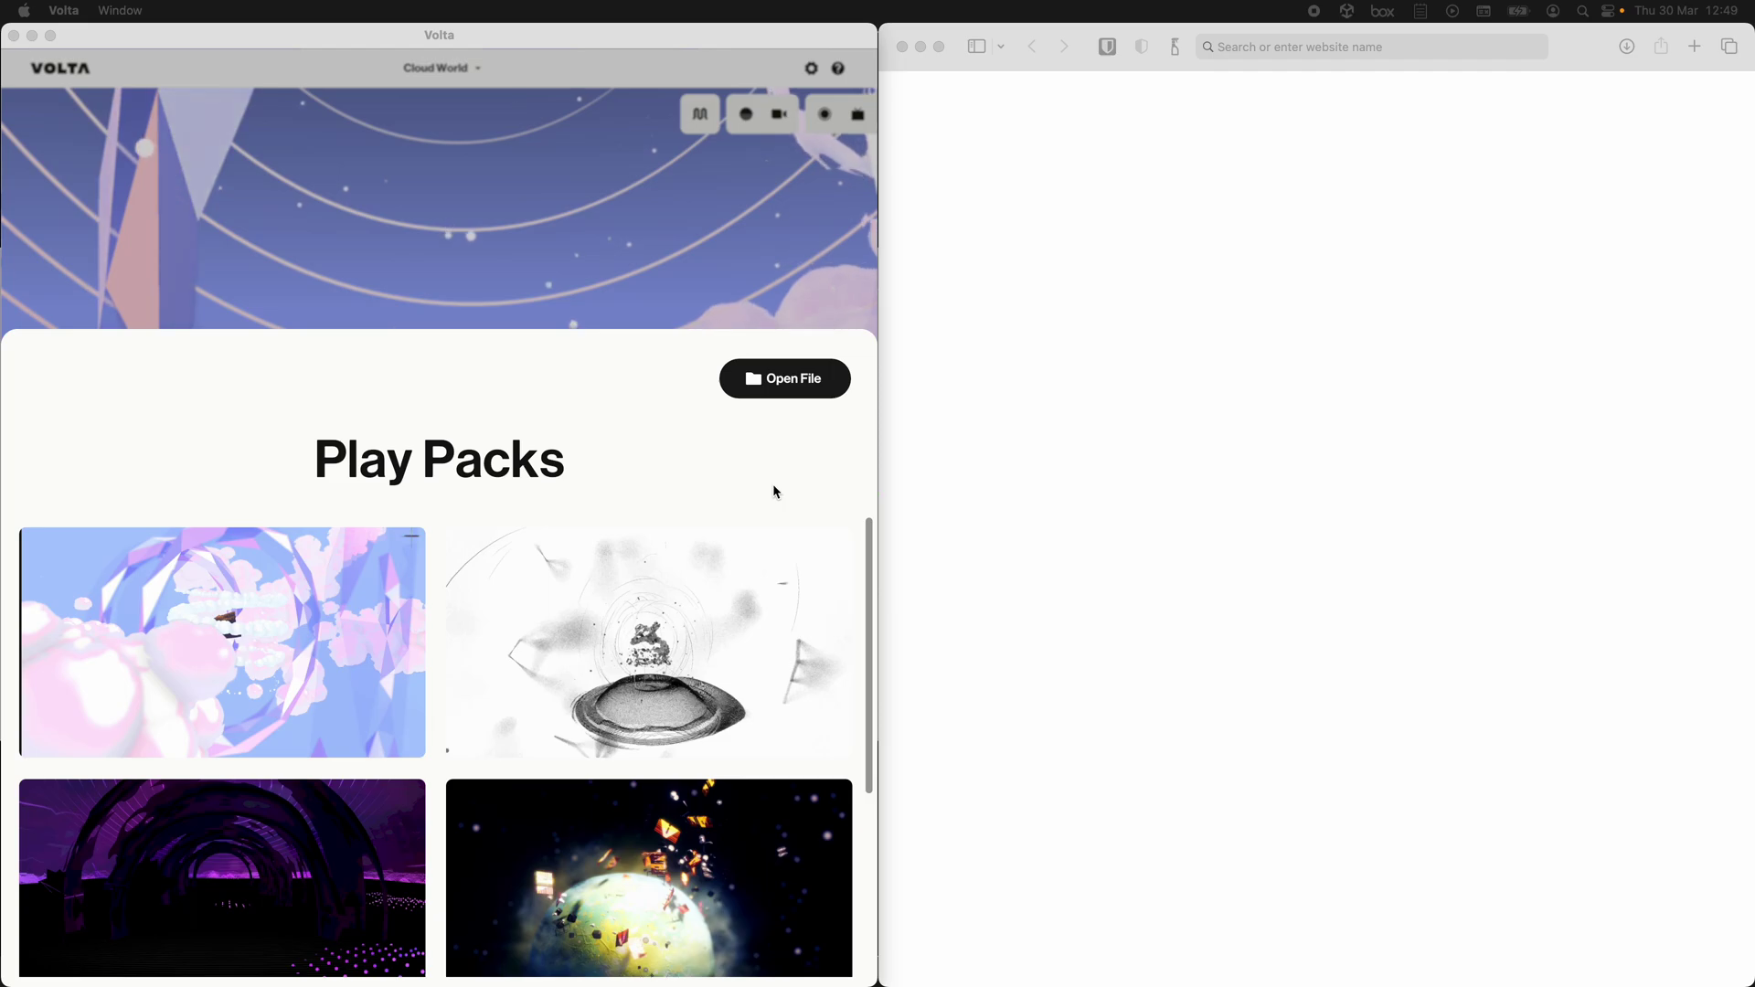
Dismiss the Play Packs browser and open the Cloud World stream configuration settings.
click(859, 115)
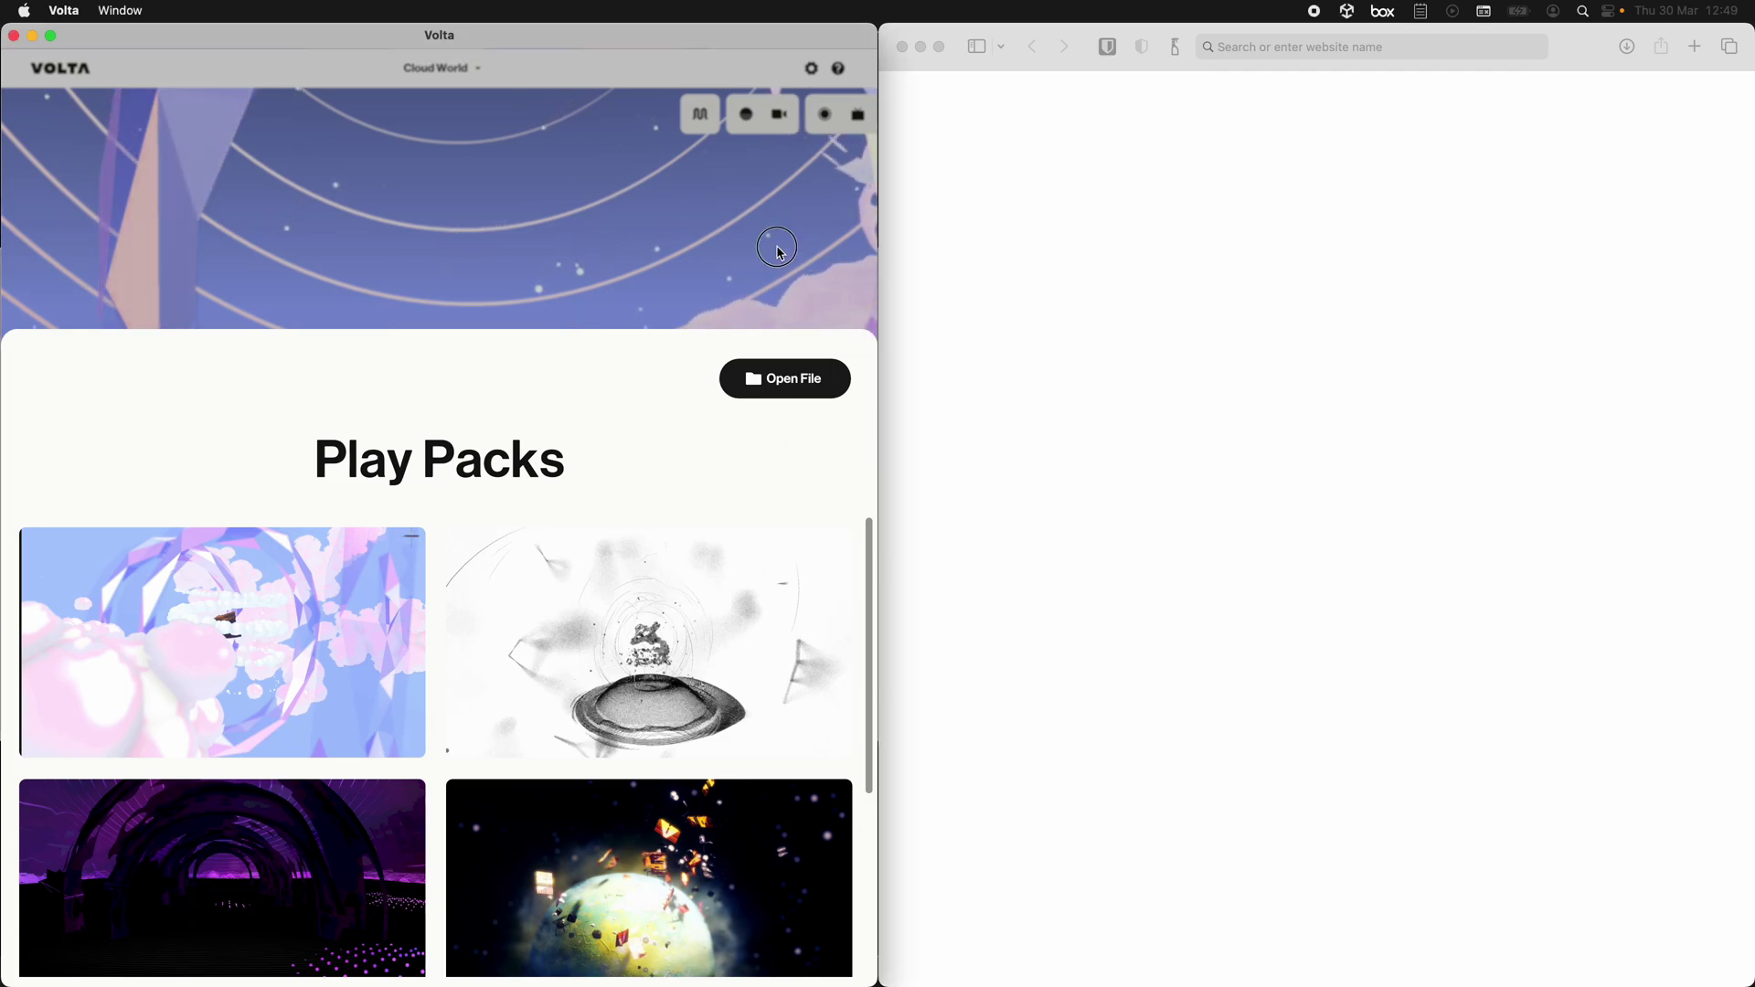
click(858, 114)
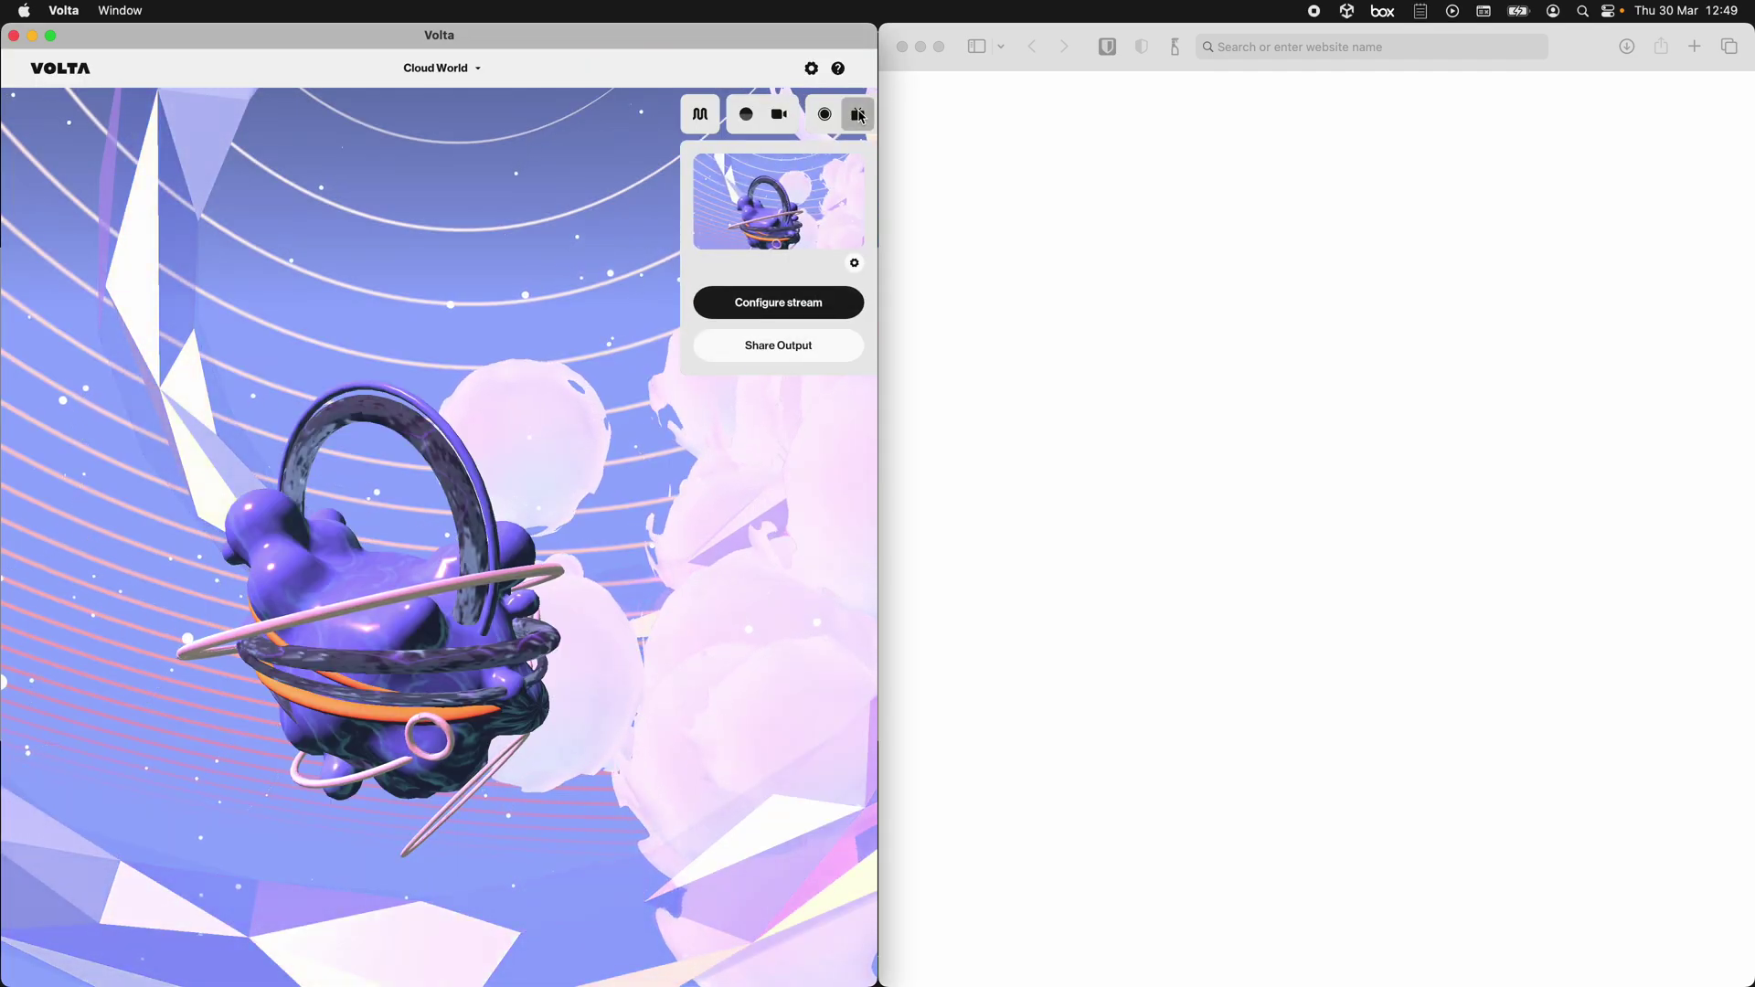
click(757, 307)
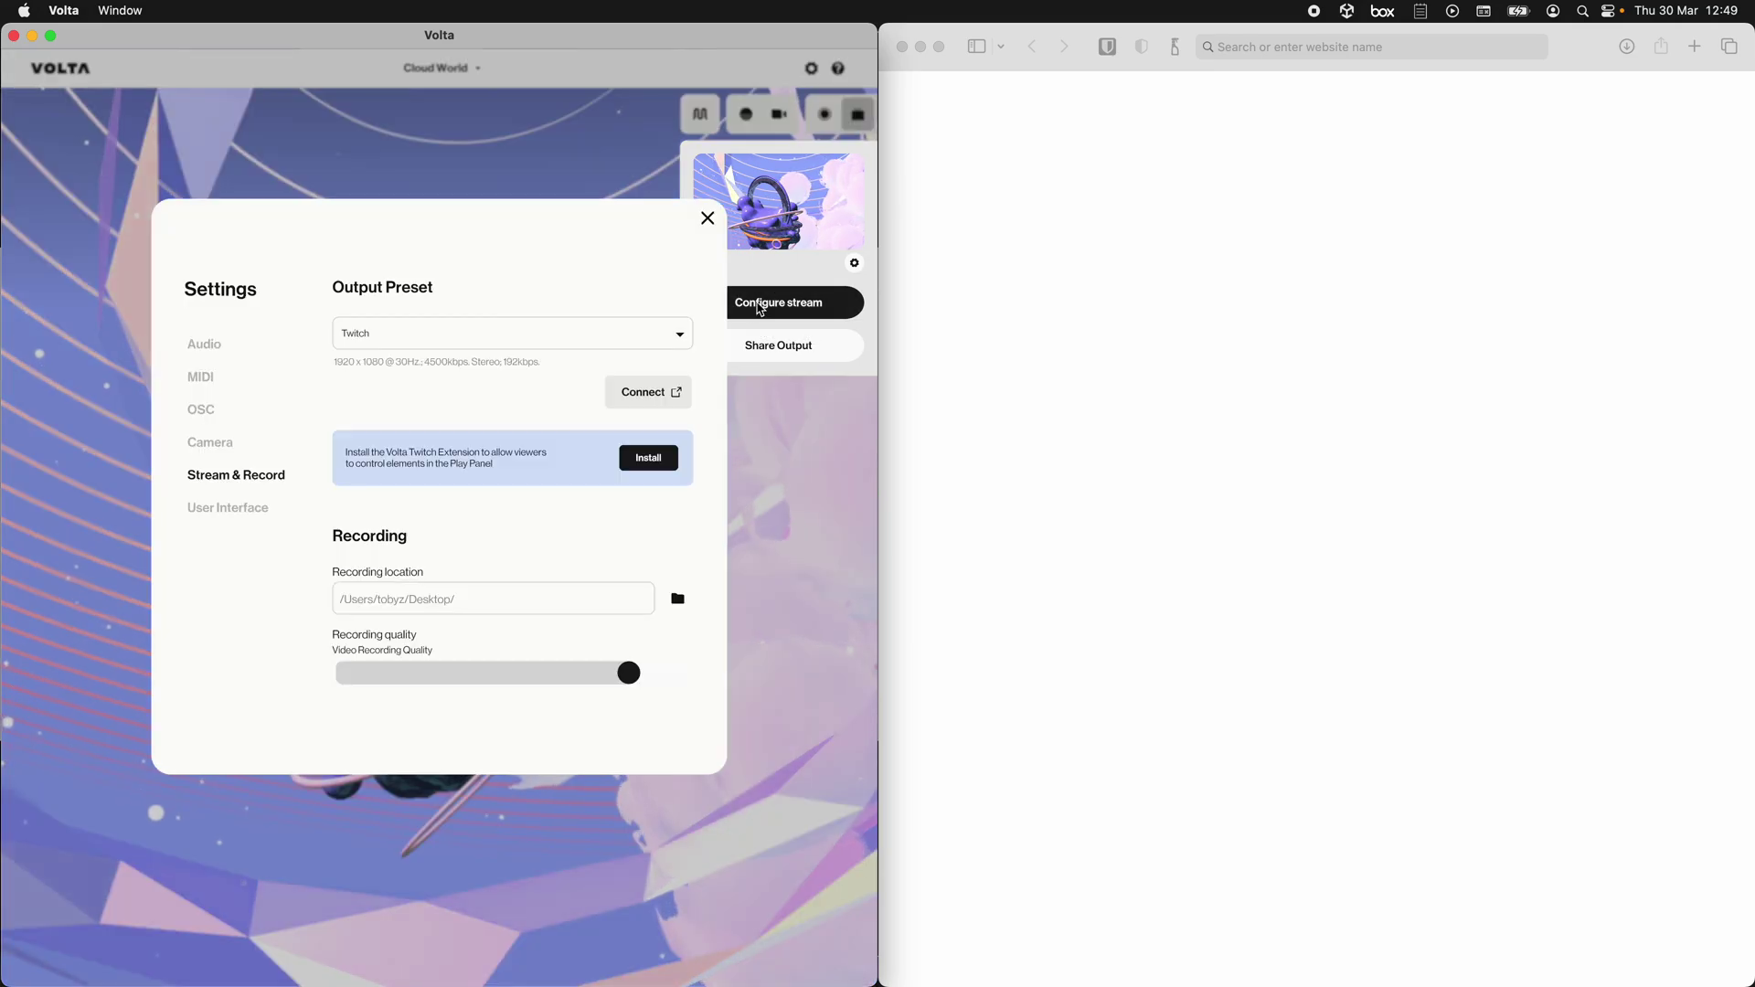
Keep Twitch (1920x1080, 30Hz, 4500kbps) as the output preset and connect the Twitch account.
click(678, 334)
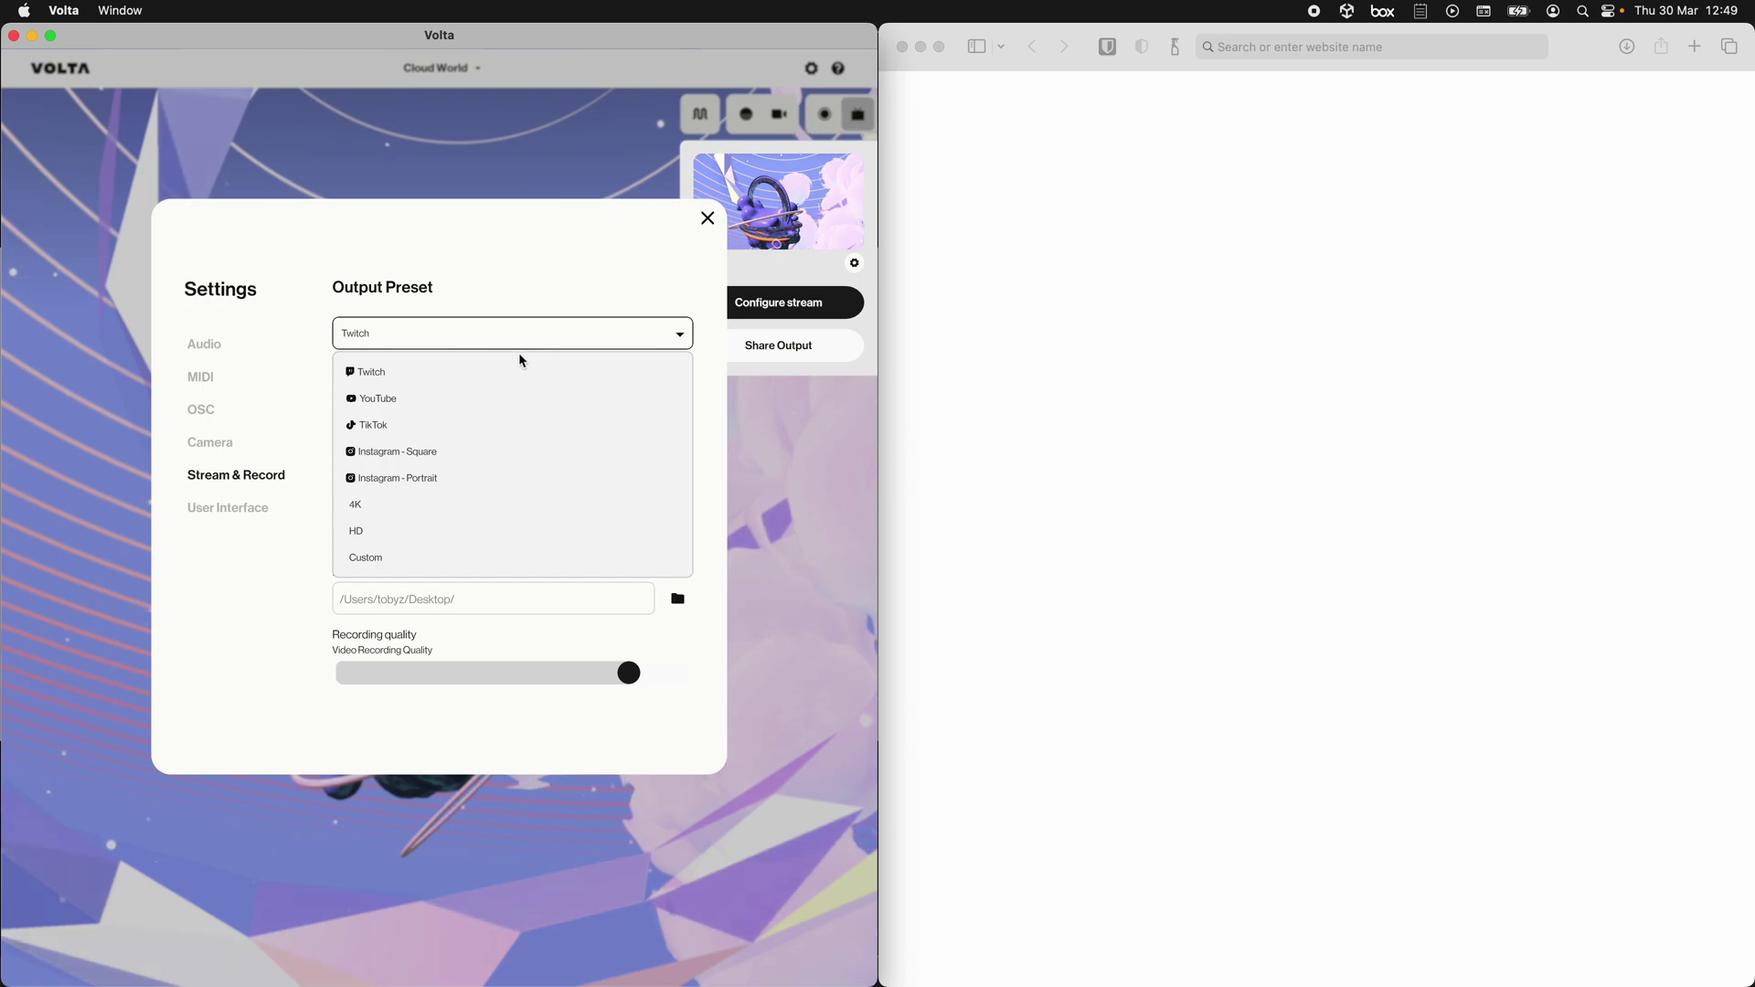
click(499, 373)
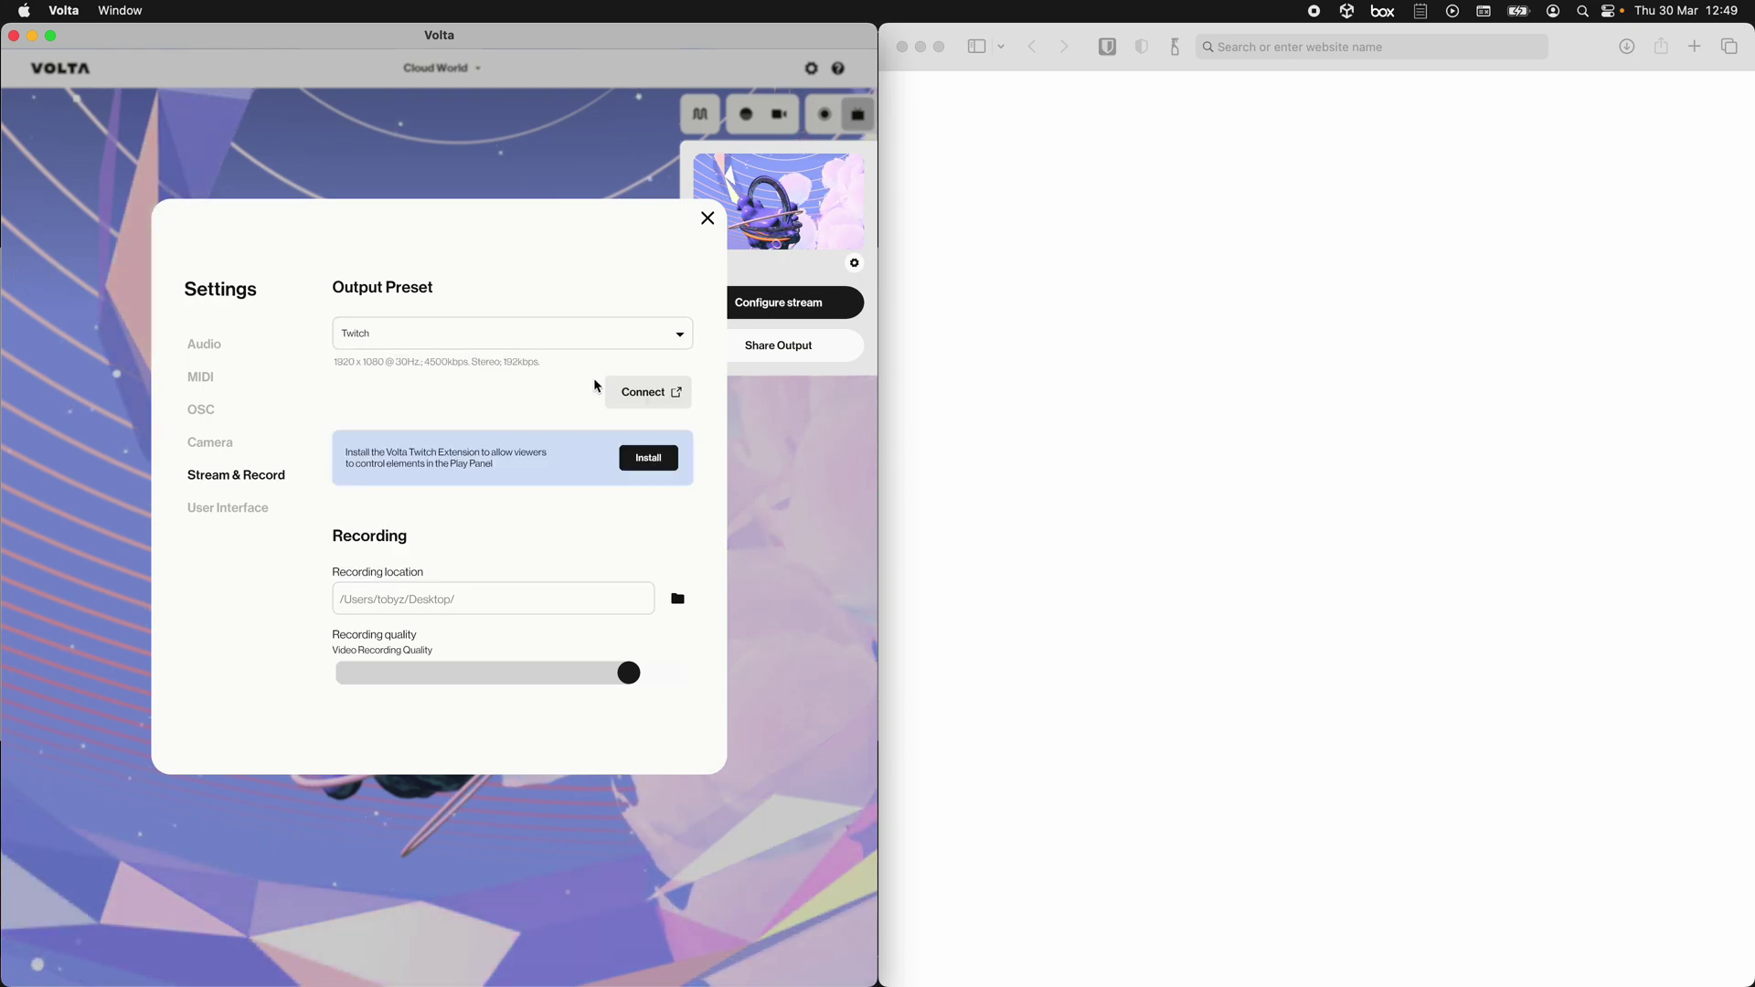
click(644, 393)
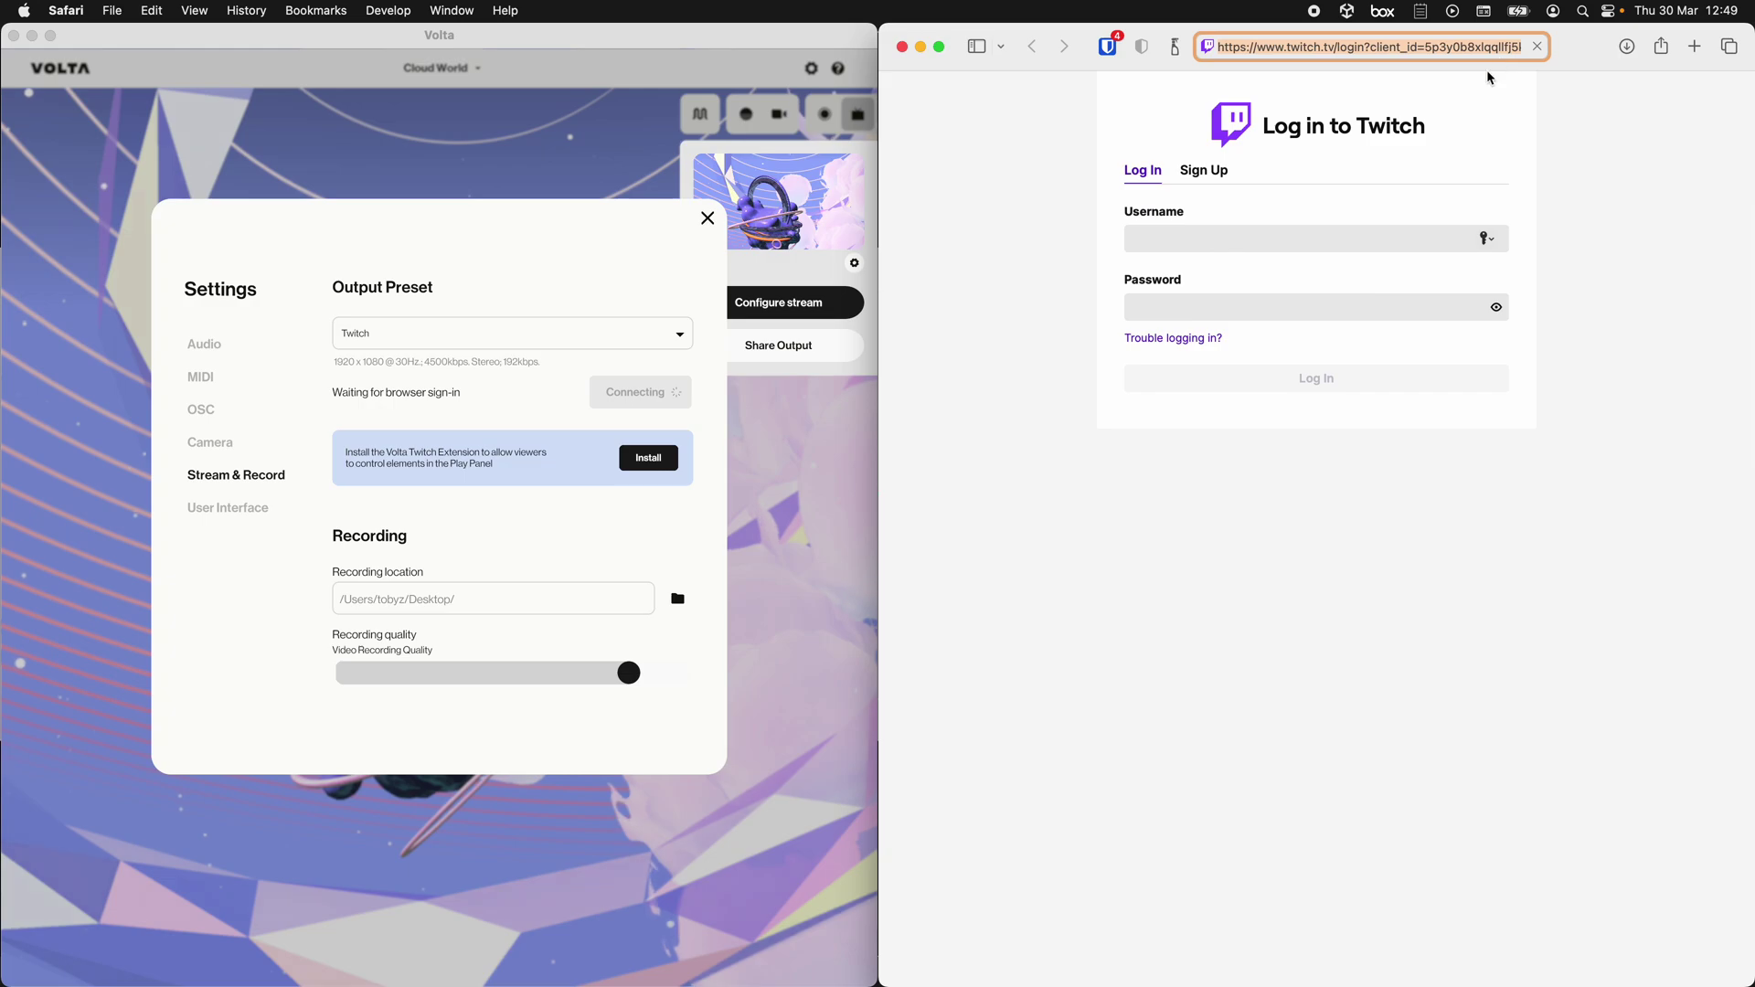
Log in to Twitch with the saved username, password and authenticator token.
click(1322, 234)
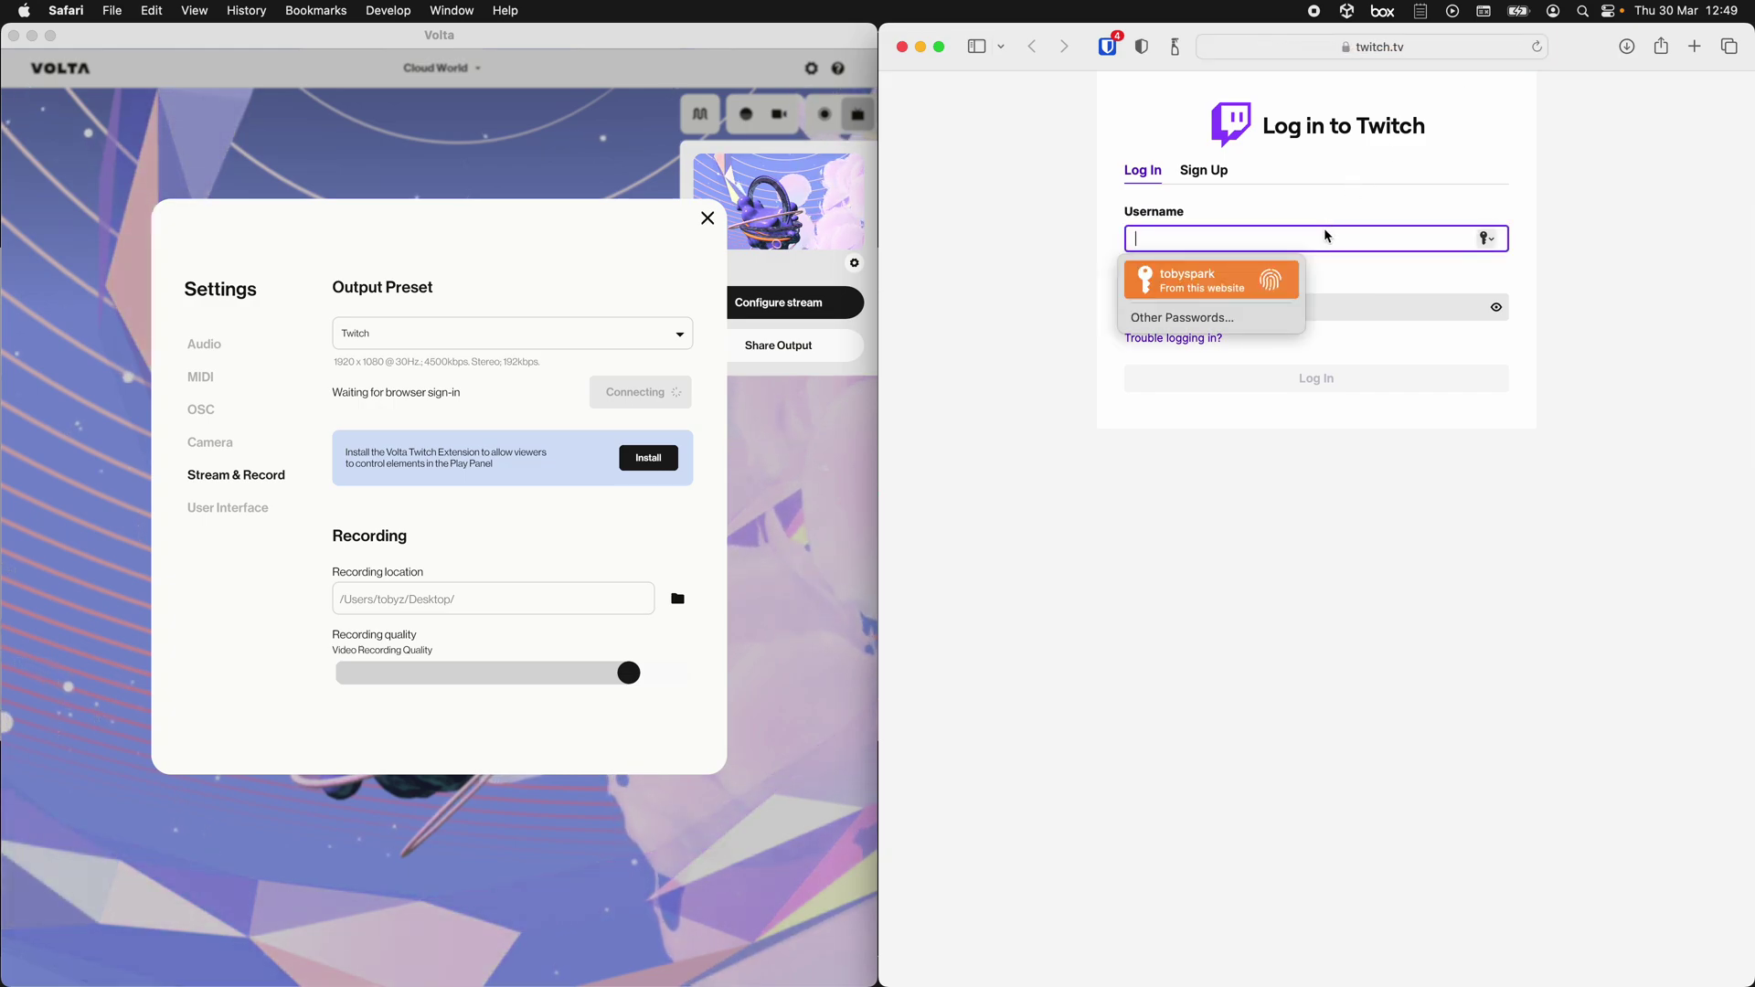
key(Return)
click(1279, 378)
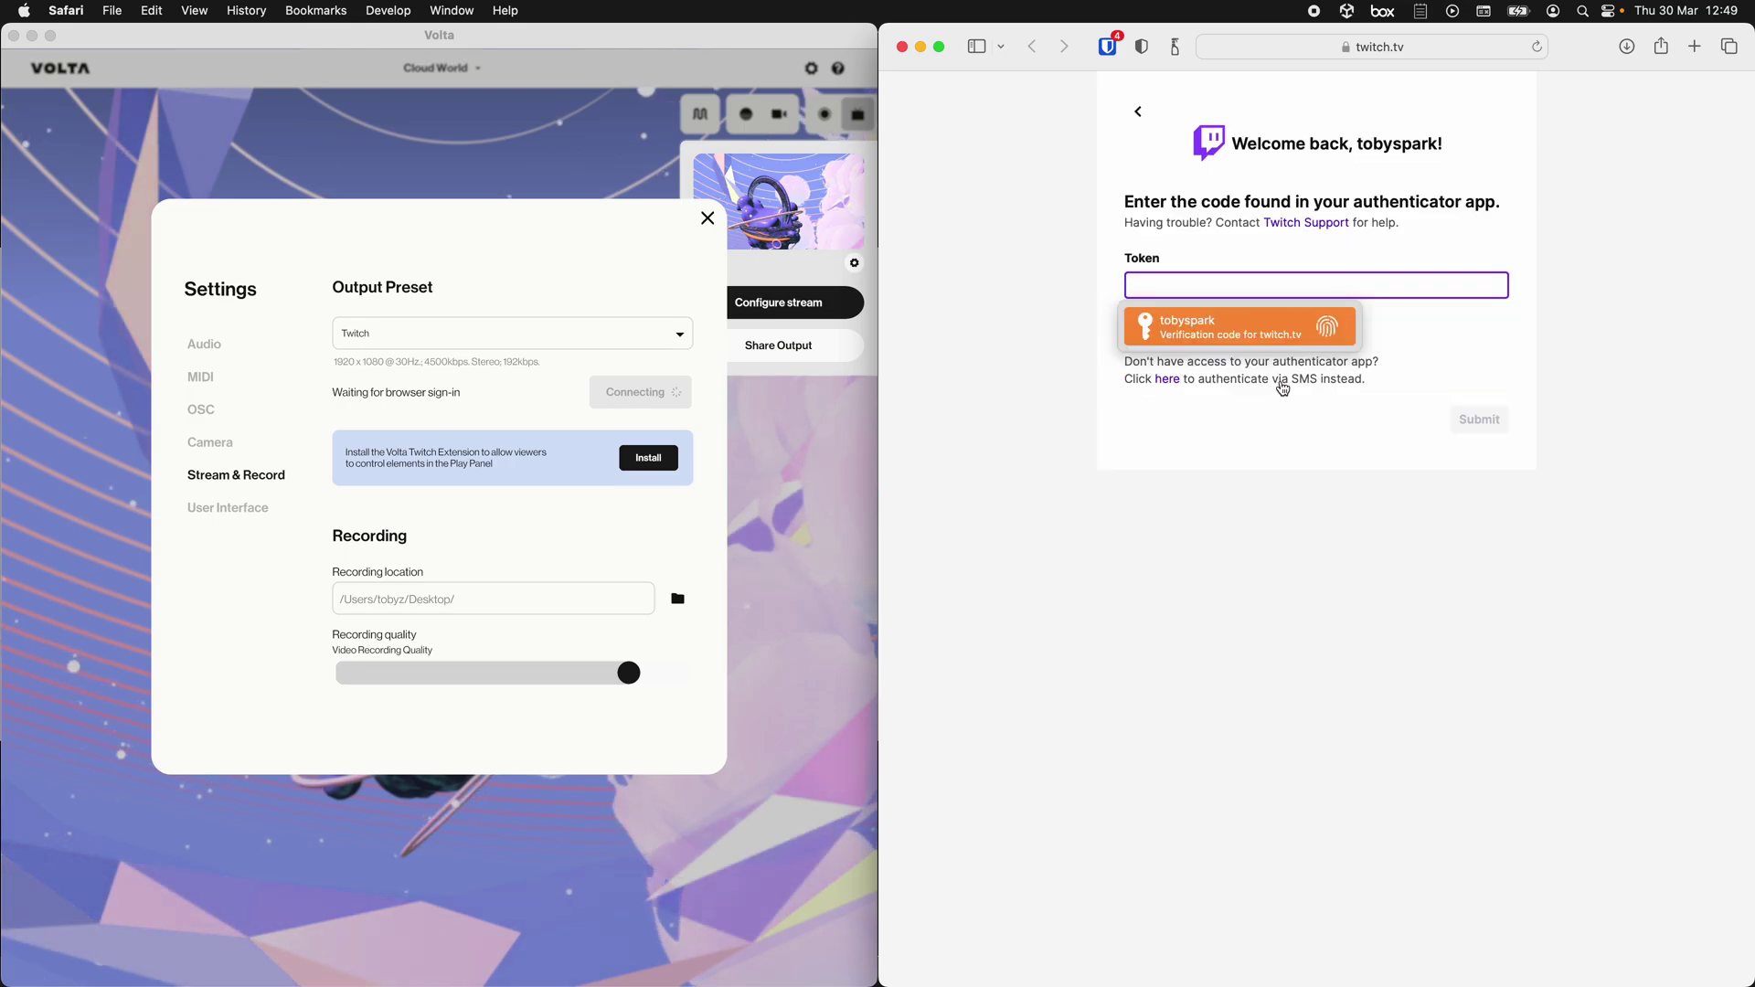
key(Return)
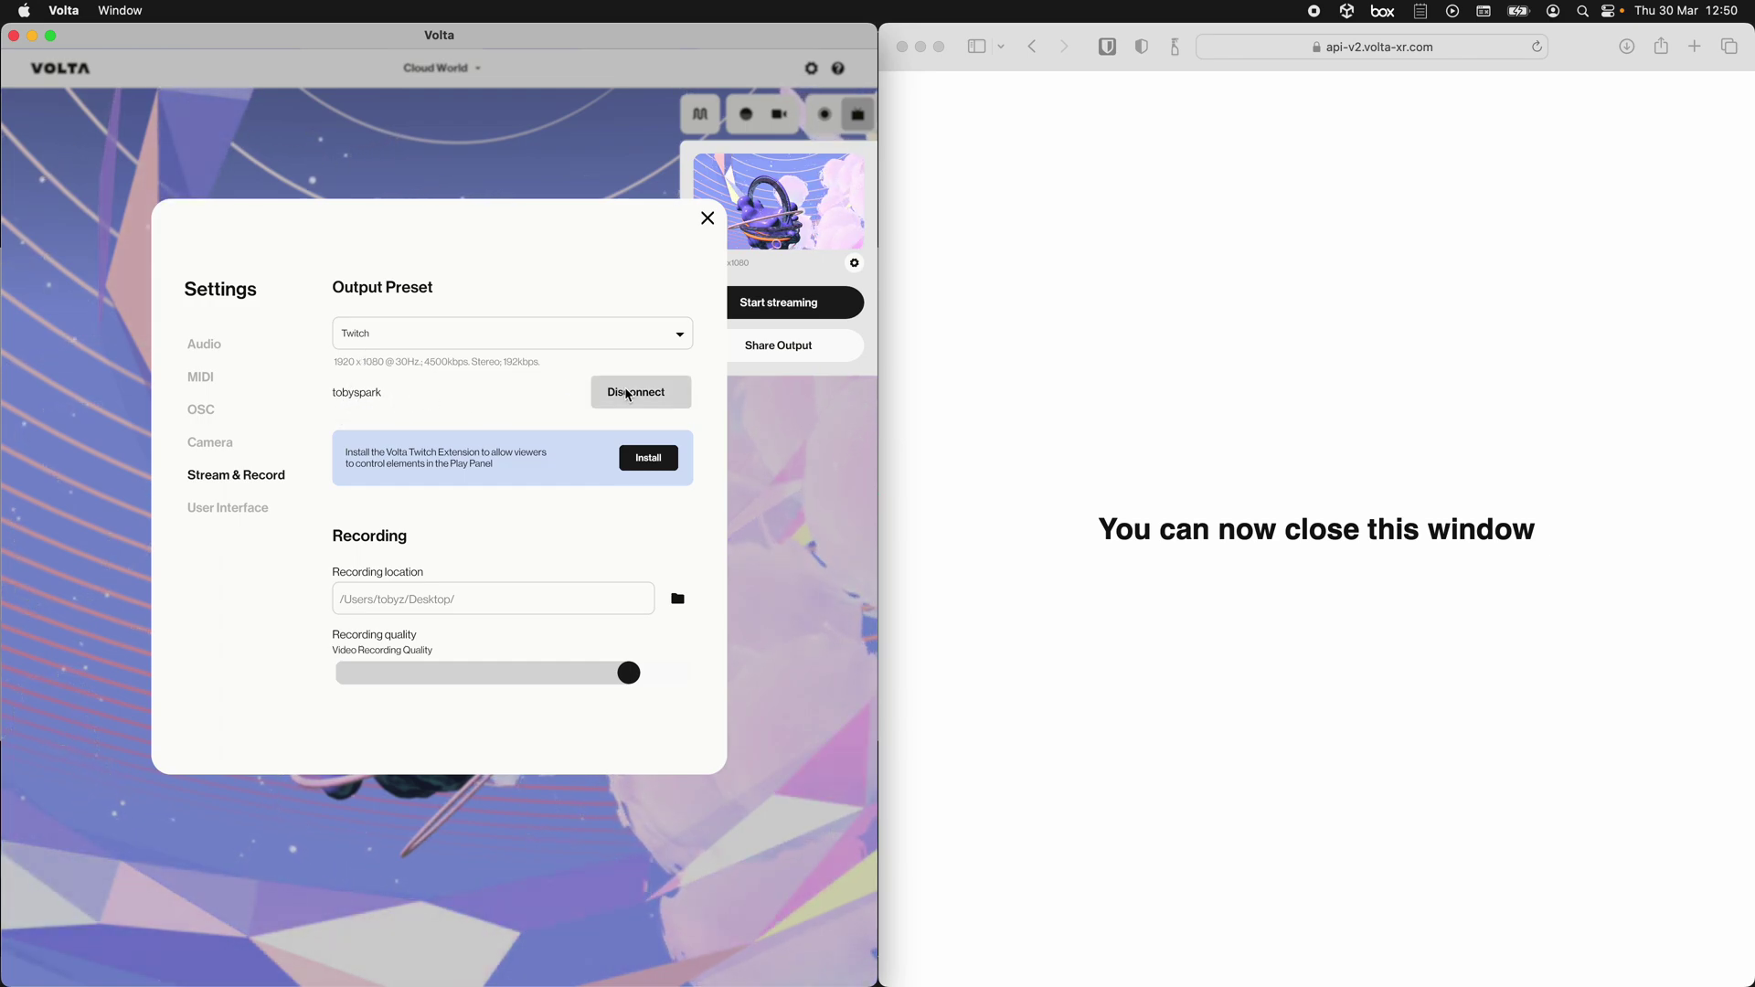
Close Volta Settings, start streaming Cloud World live, and begin entering 'twit' in Safari.
click(707, 220)
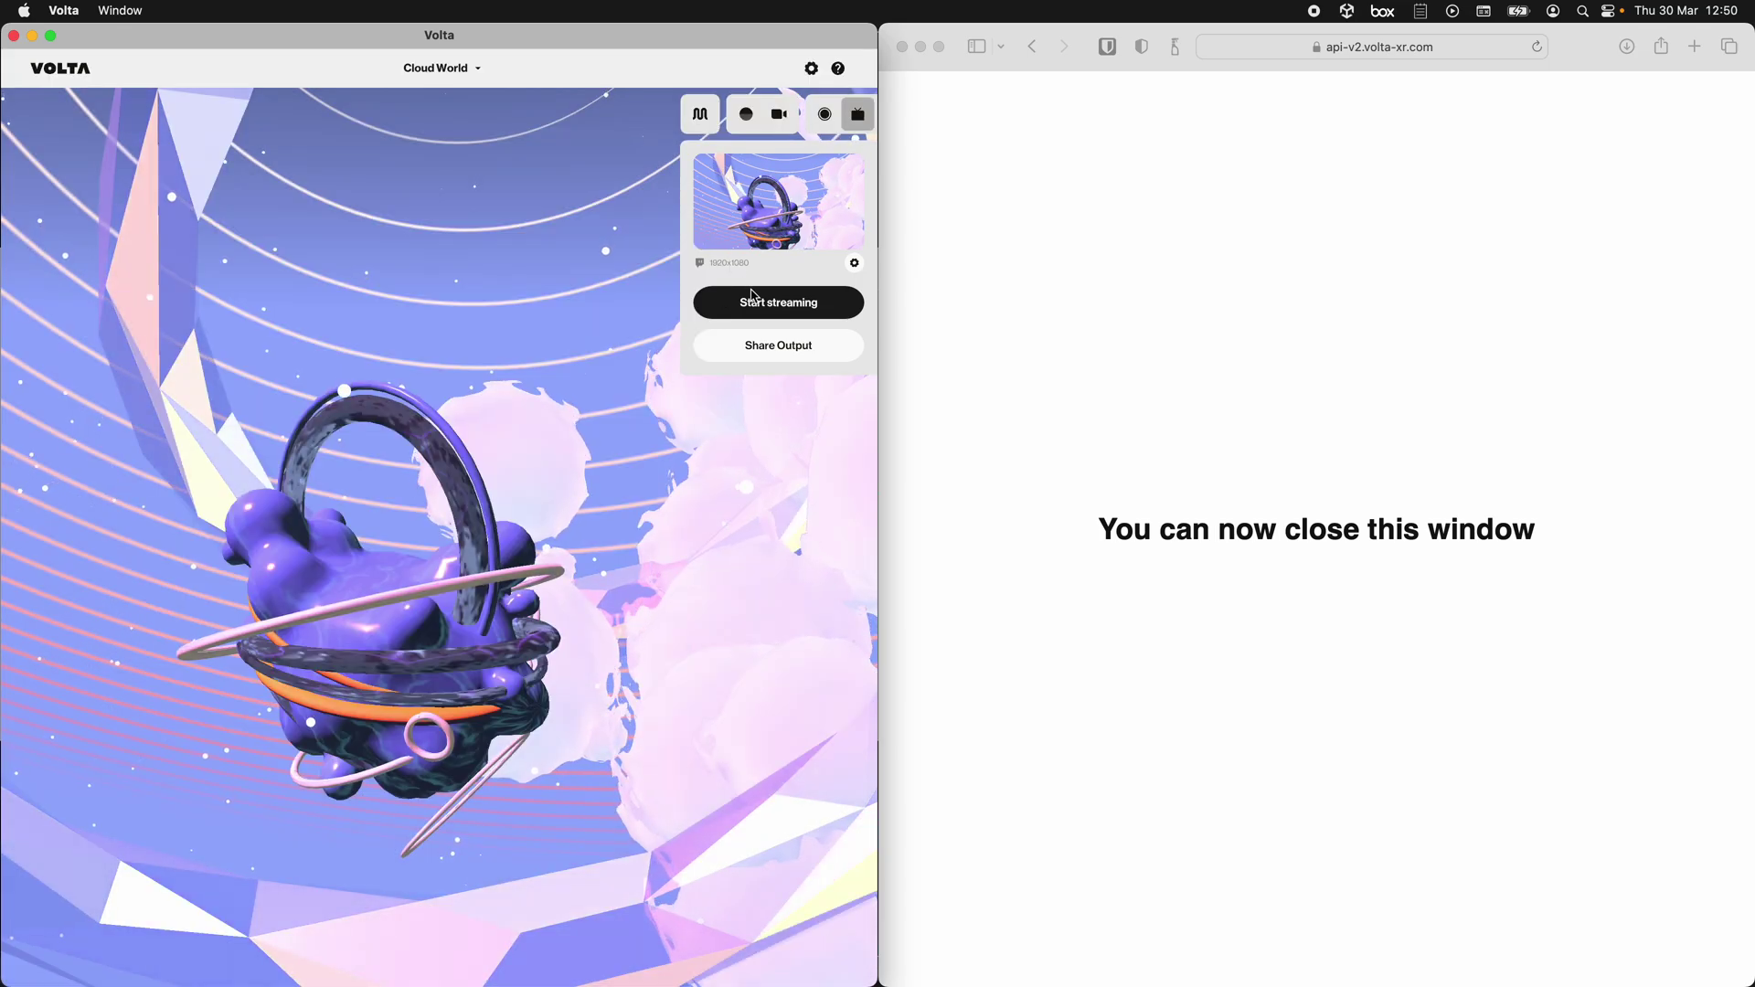
click(747, 301)
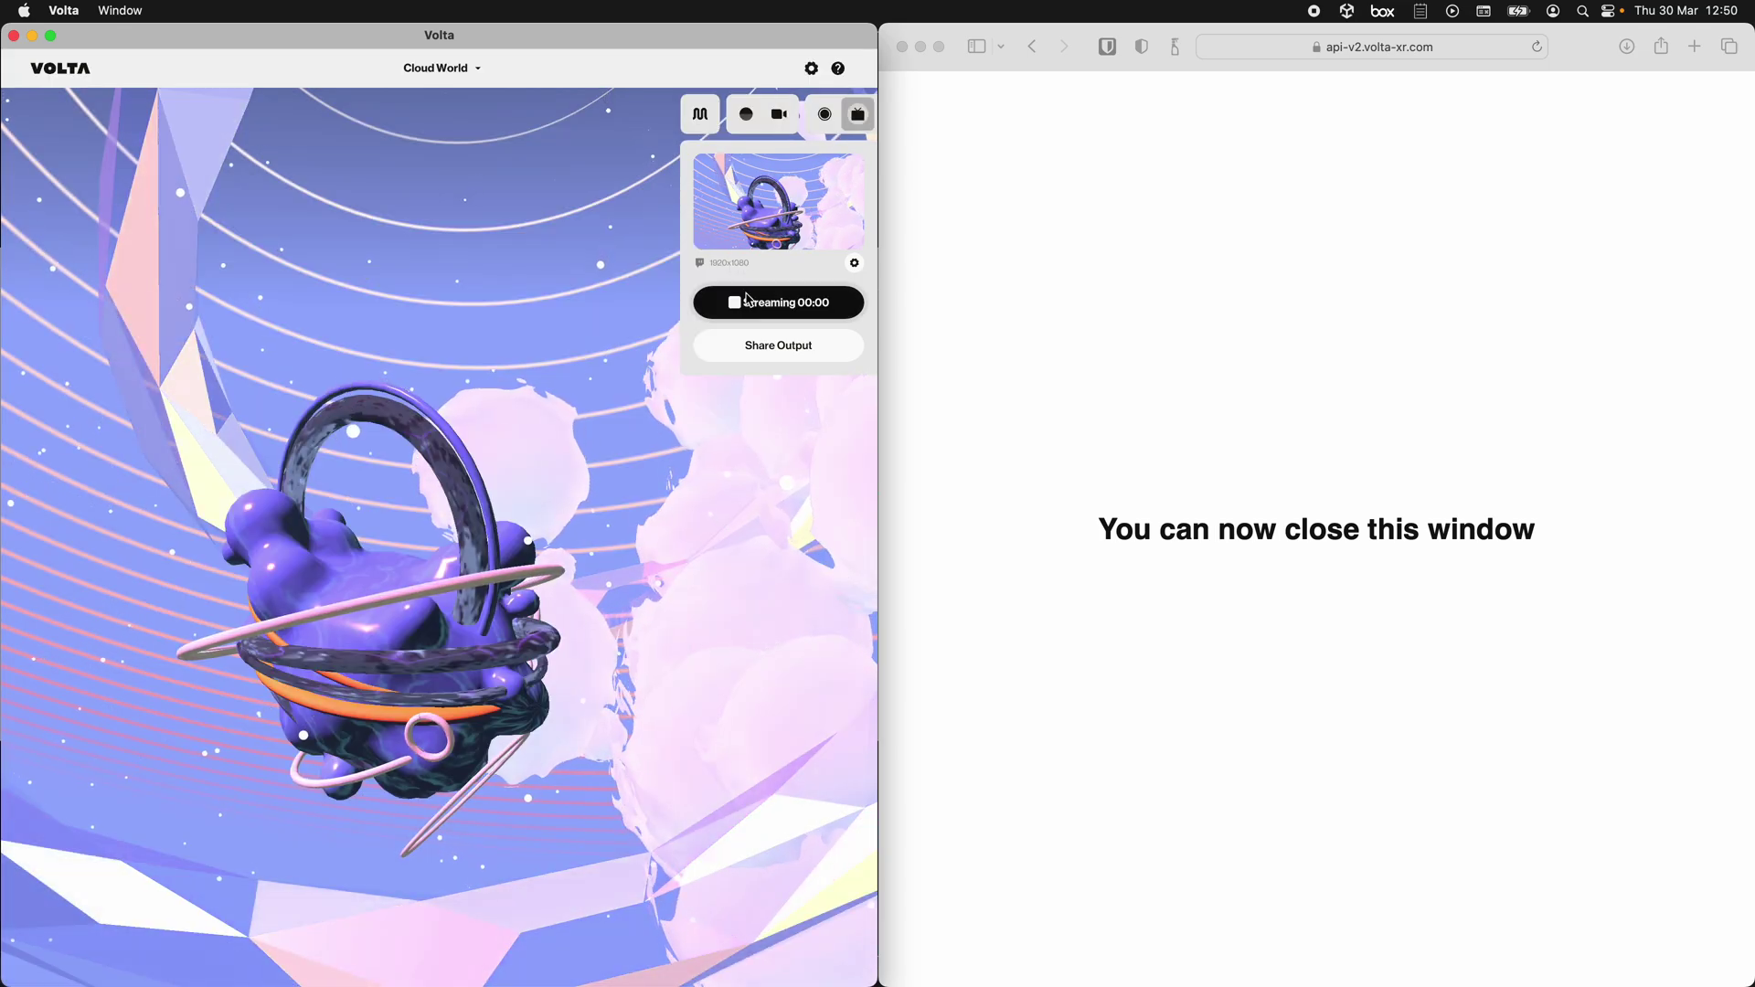
click(1281, 44)
text(twitch.tv)
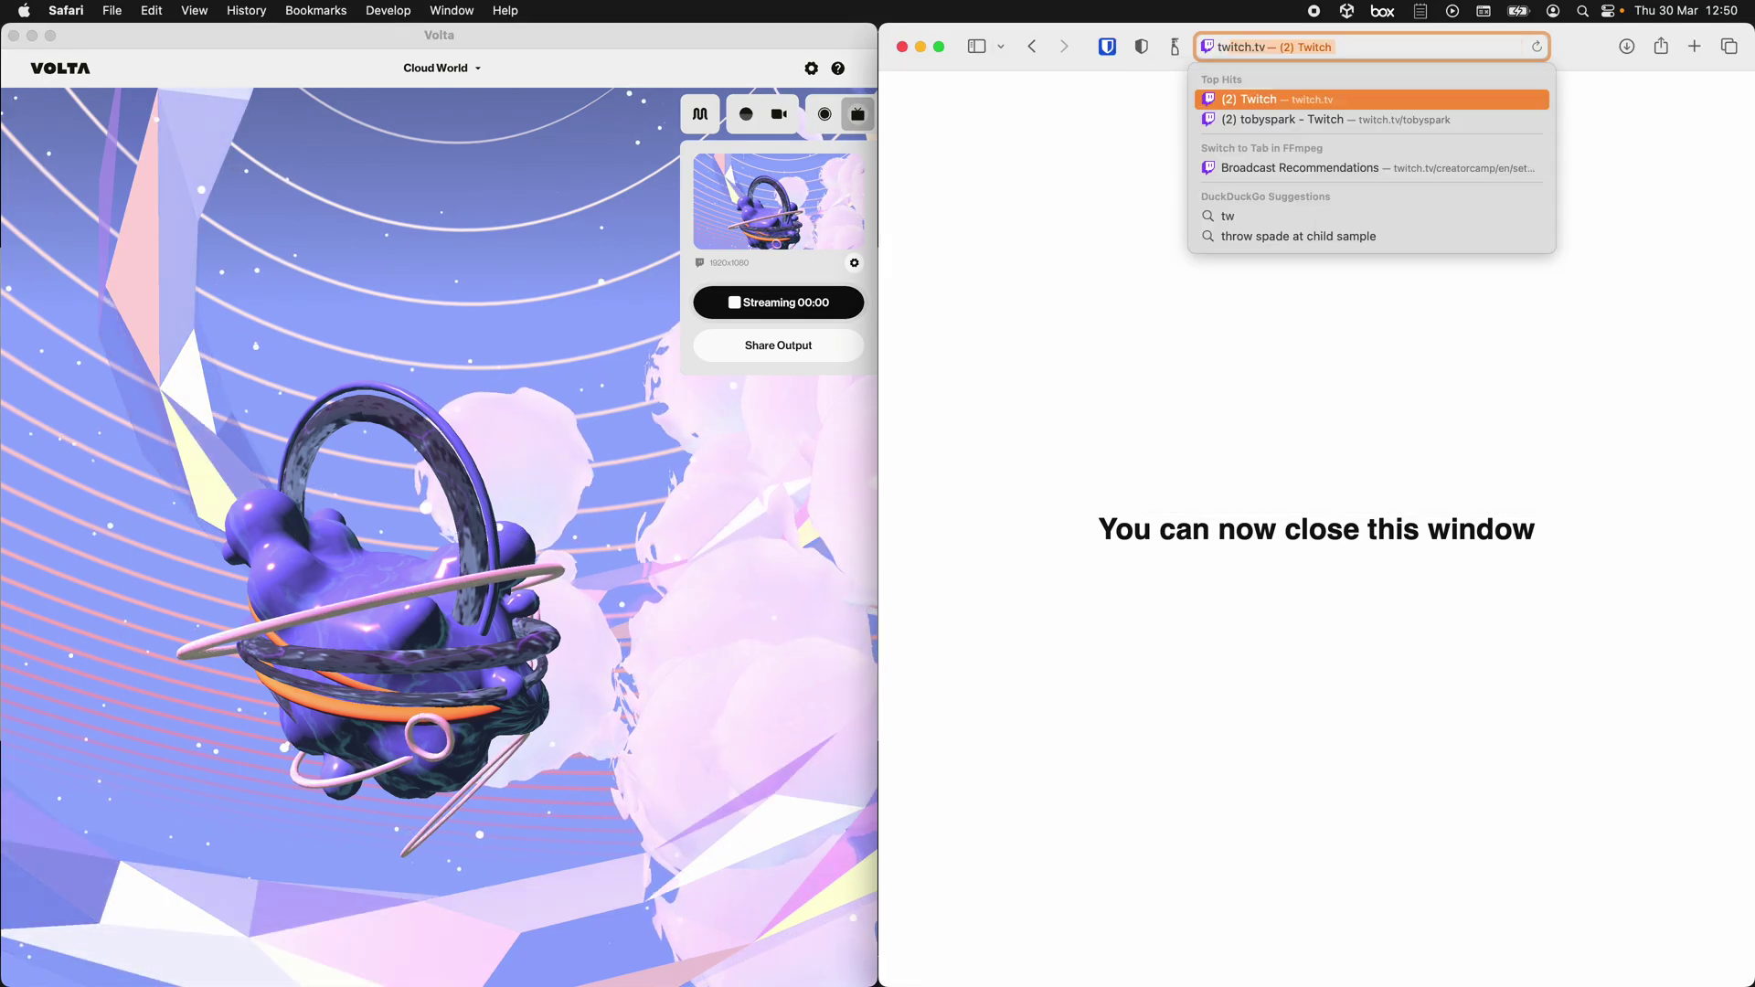
Go to the twitch.tv channel page and watch the live Cloud World stream in the full player.
key(Down)
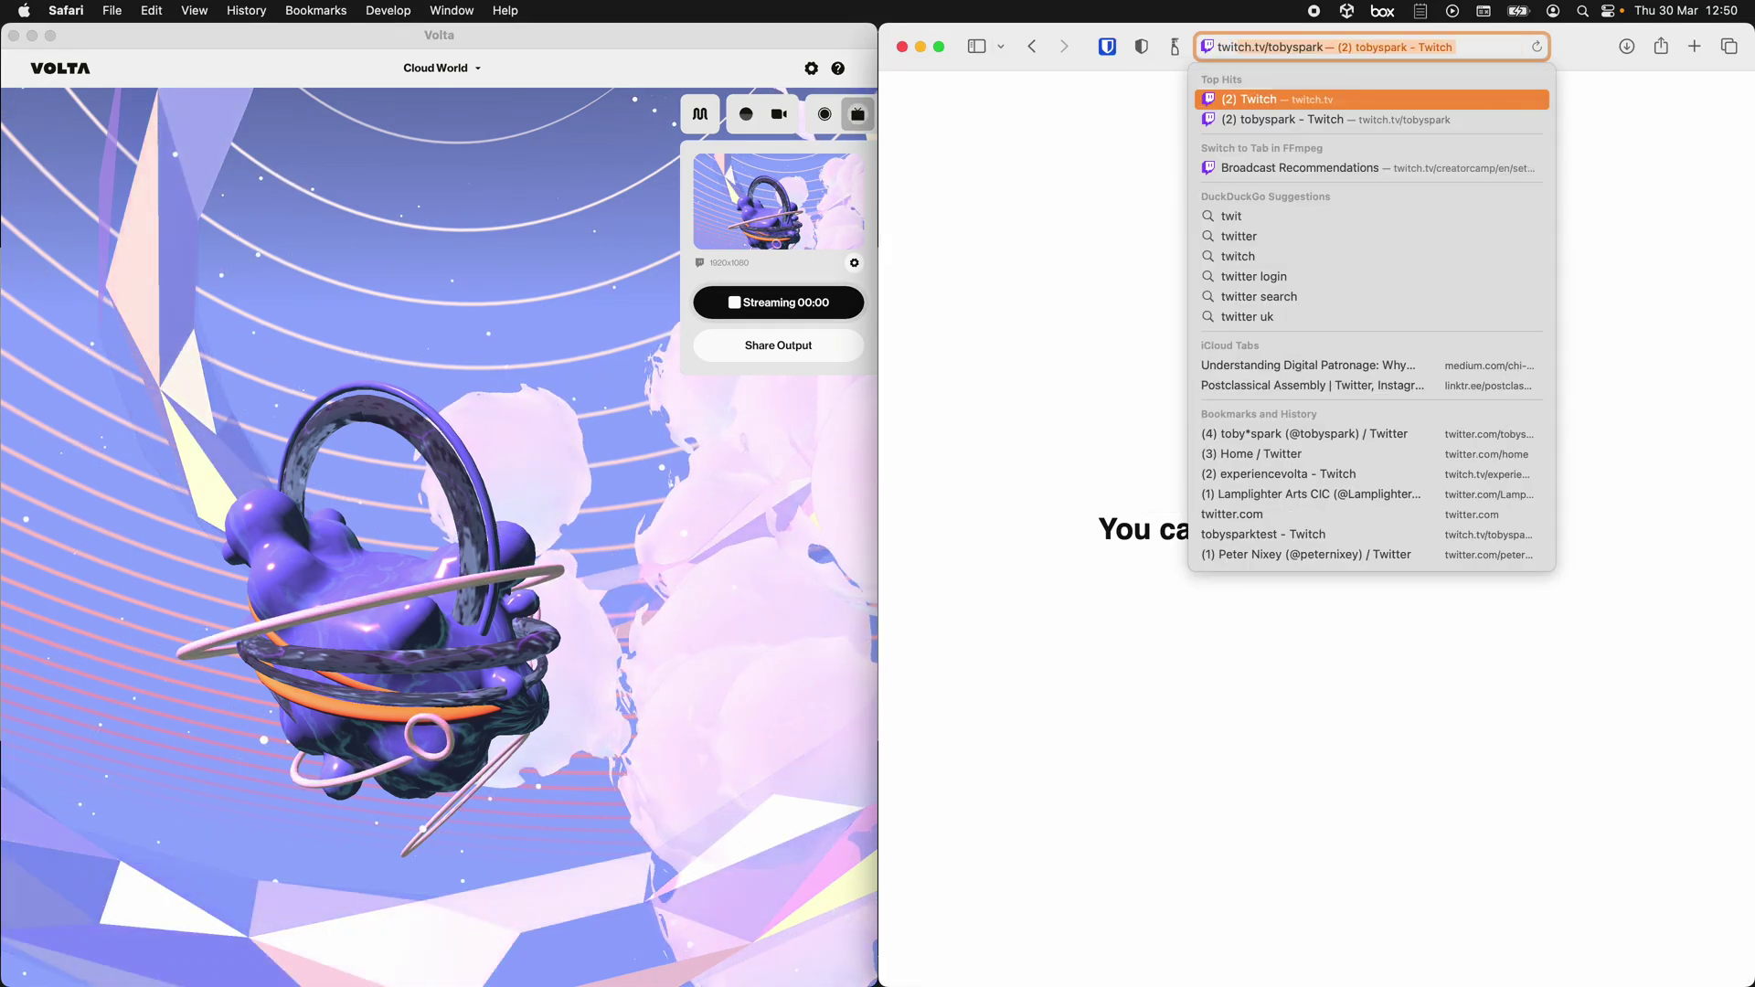
key(Up)
key(Down)
key(Return)
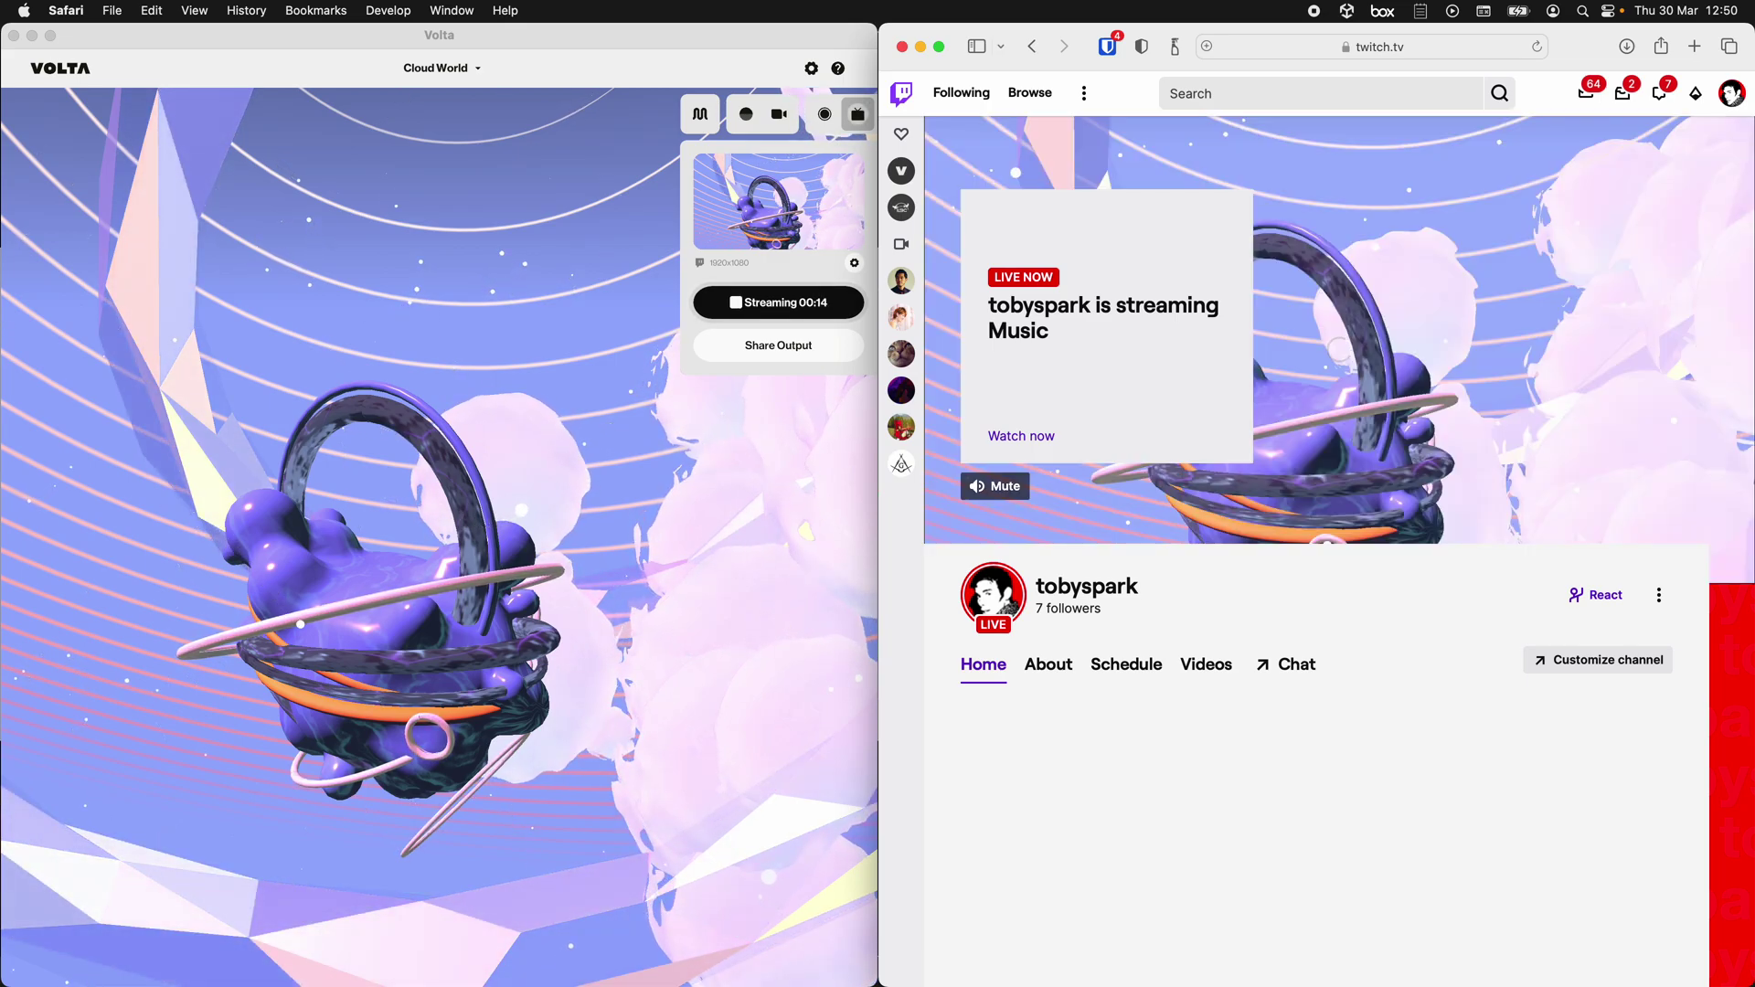
click(1016, 436)
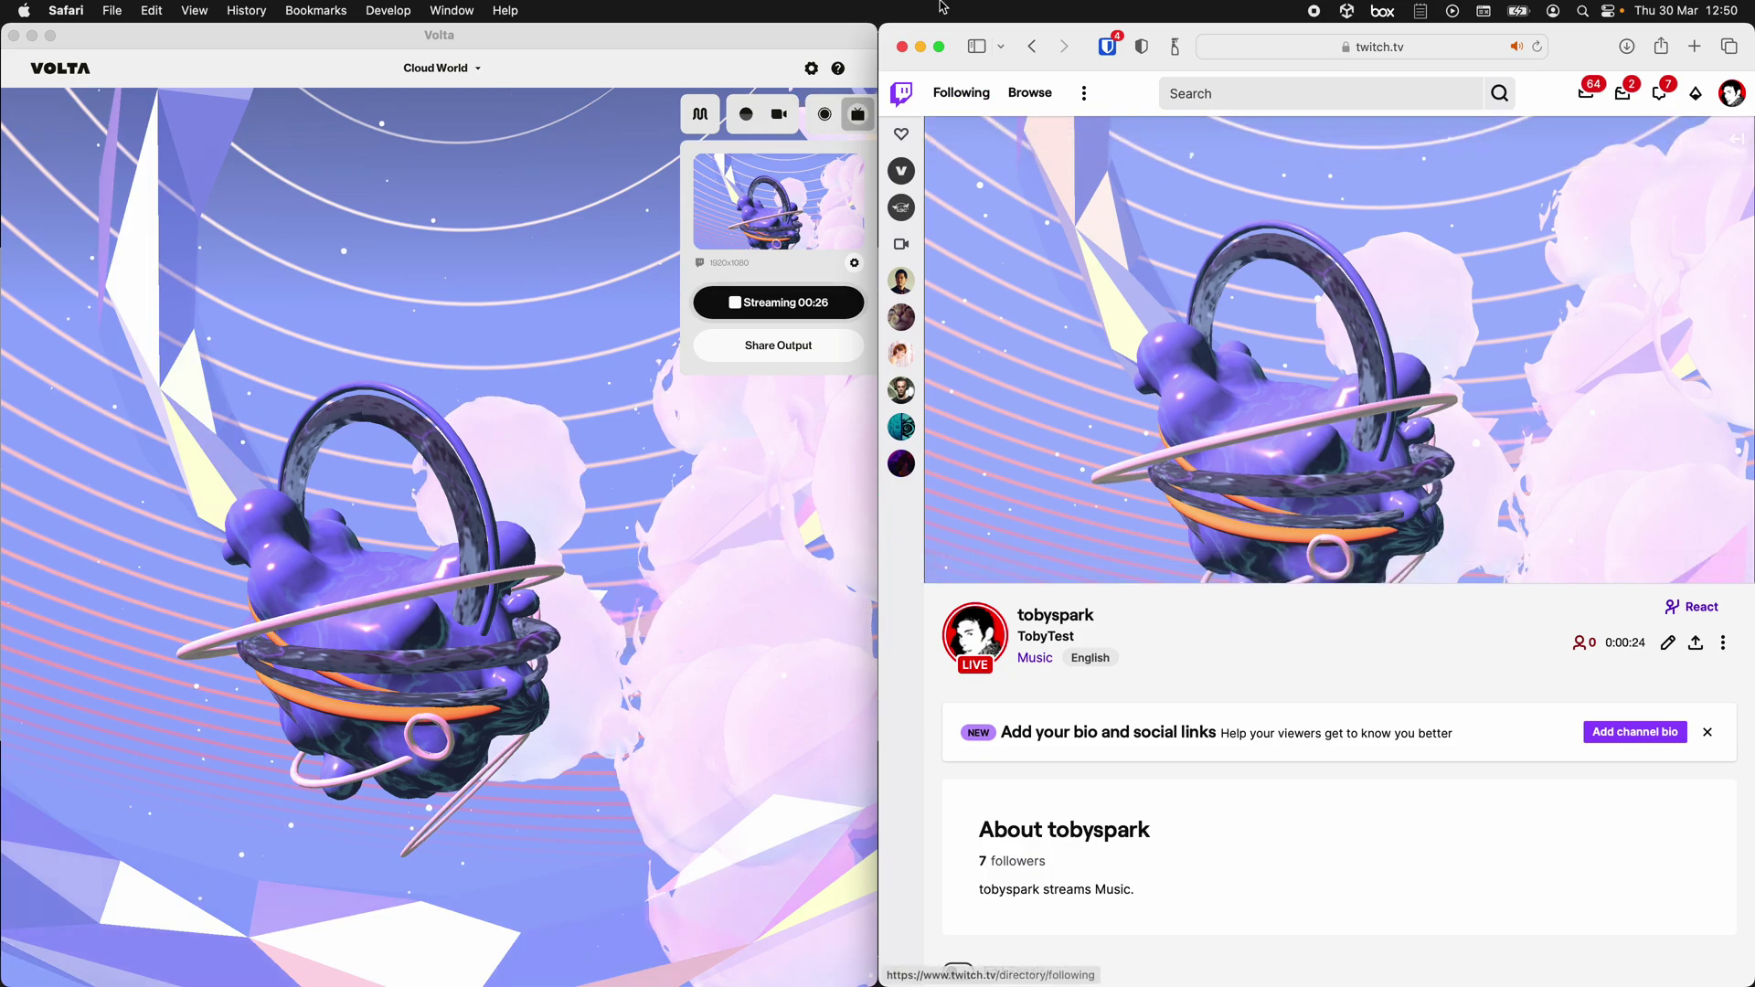
click(850, 267)
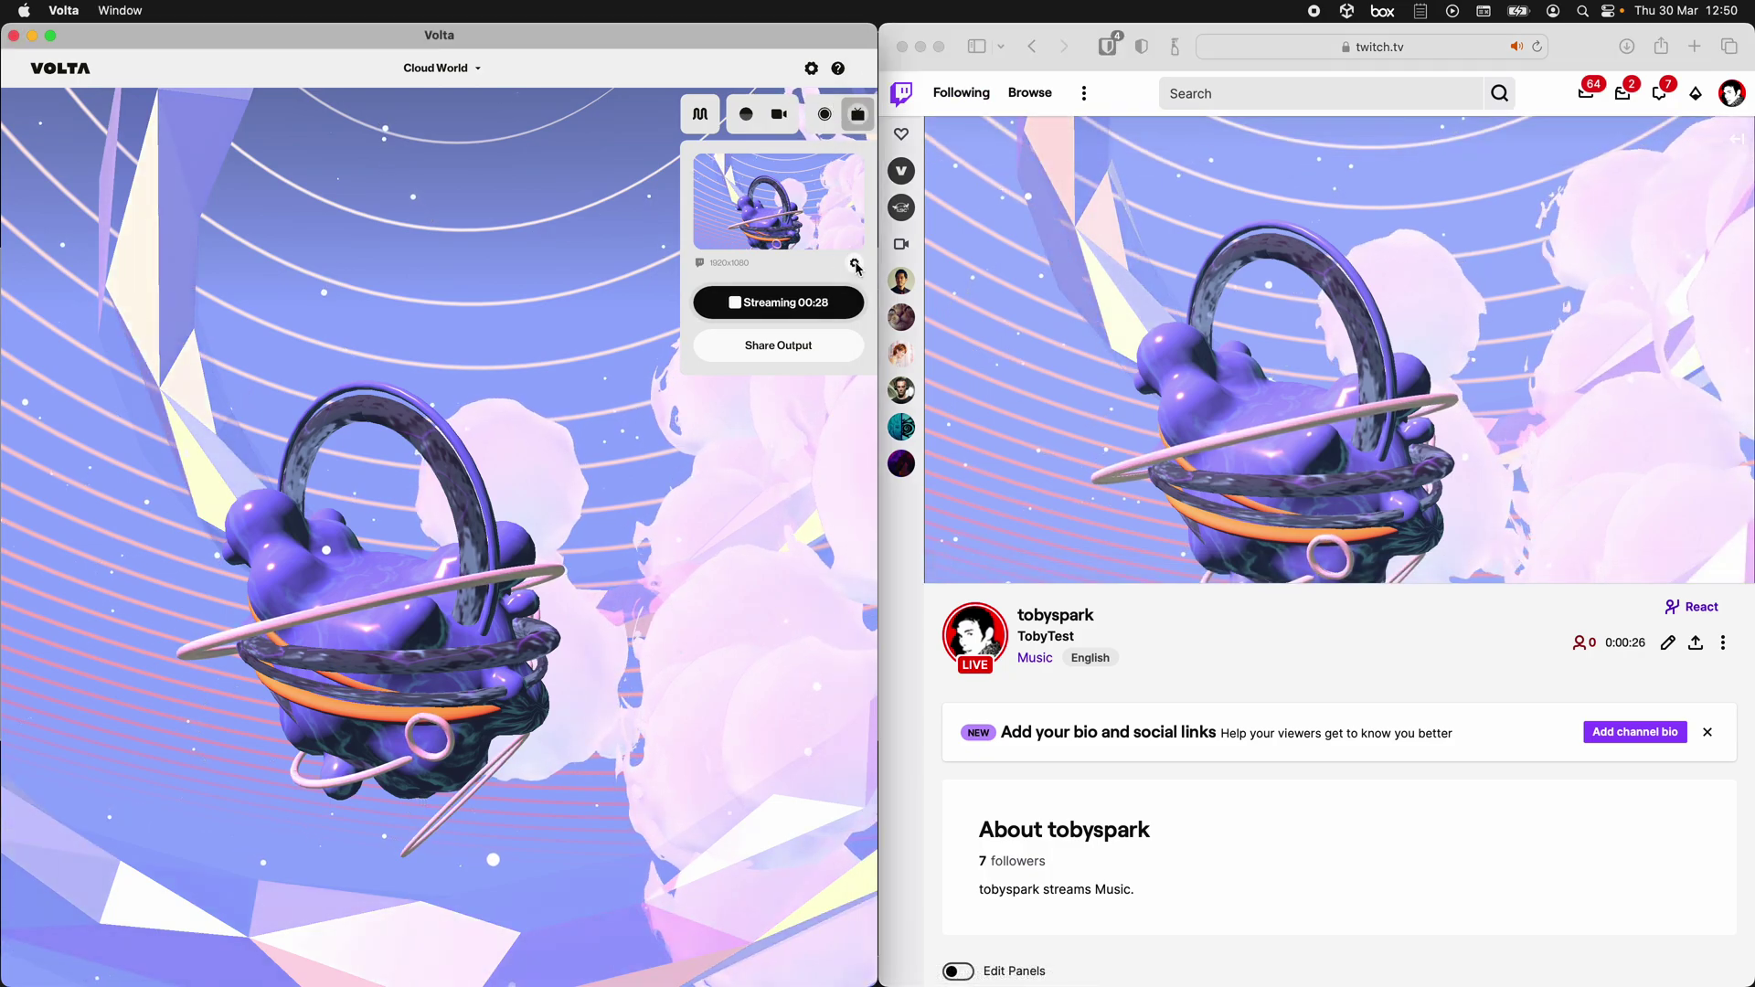
Reopen Volta's stream settings and stop the live stream.
click(853, 265)
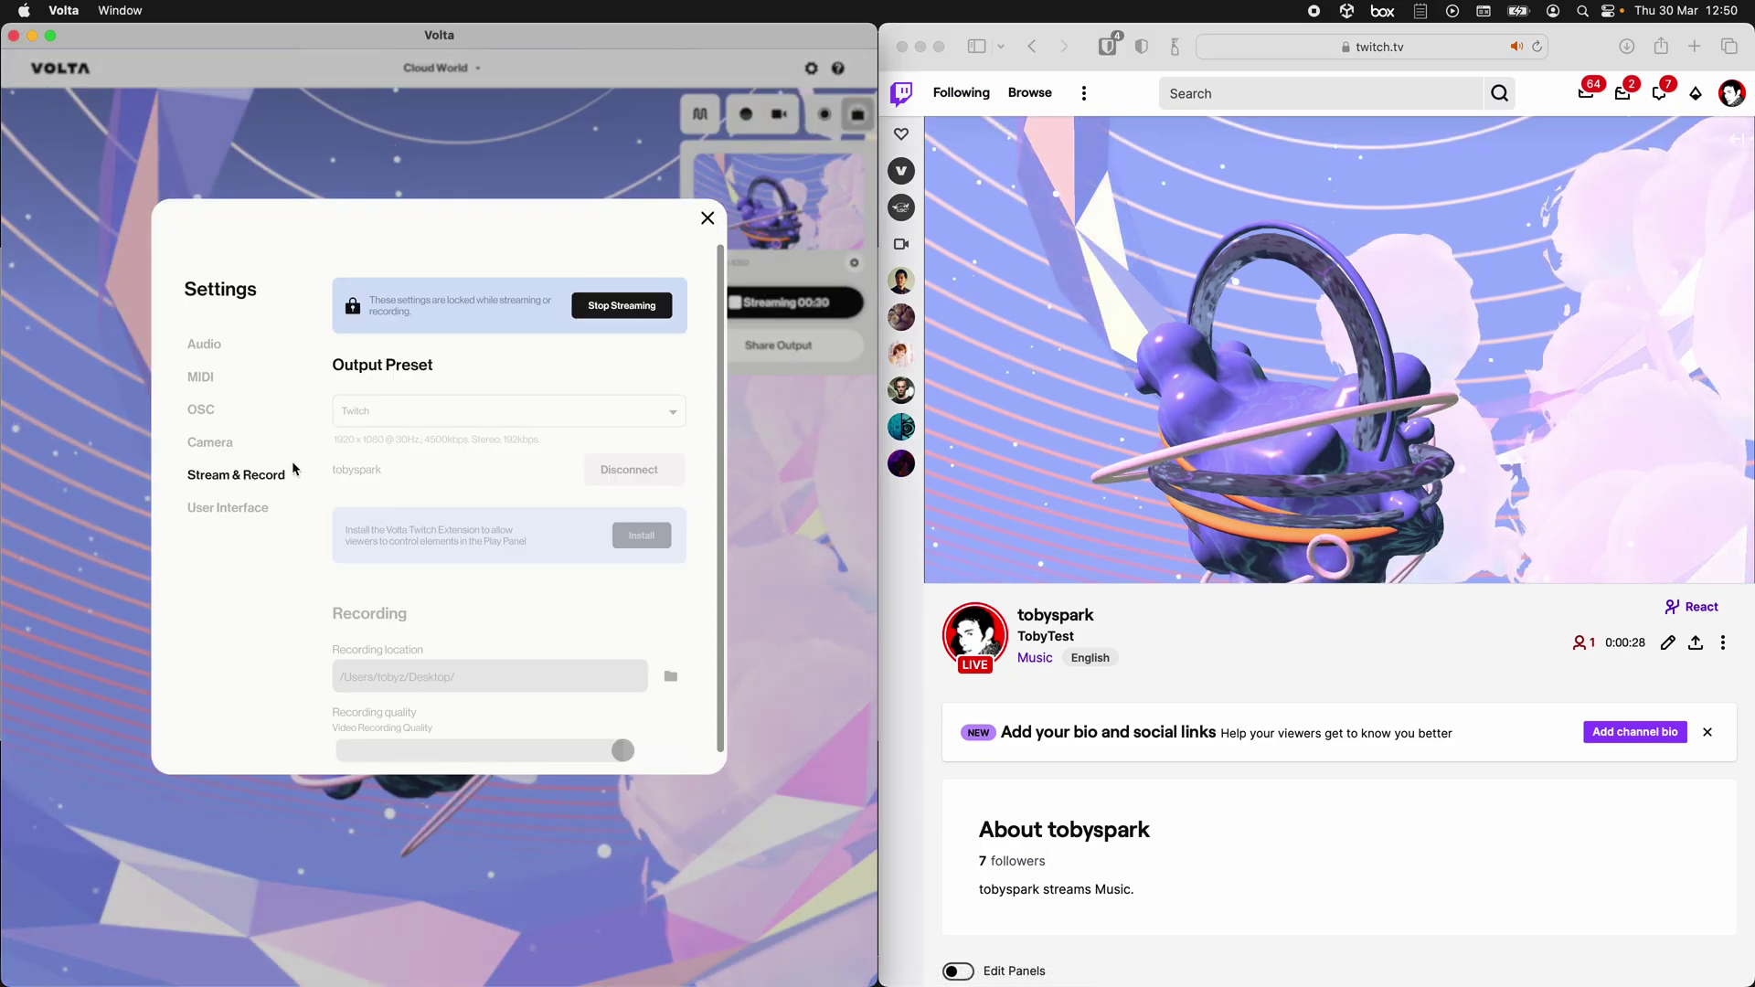
click(255, 477)
click(599, 304)
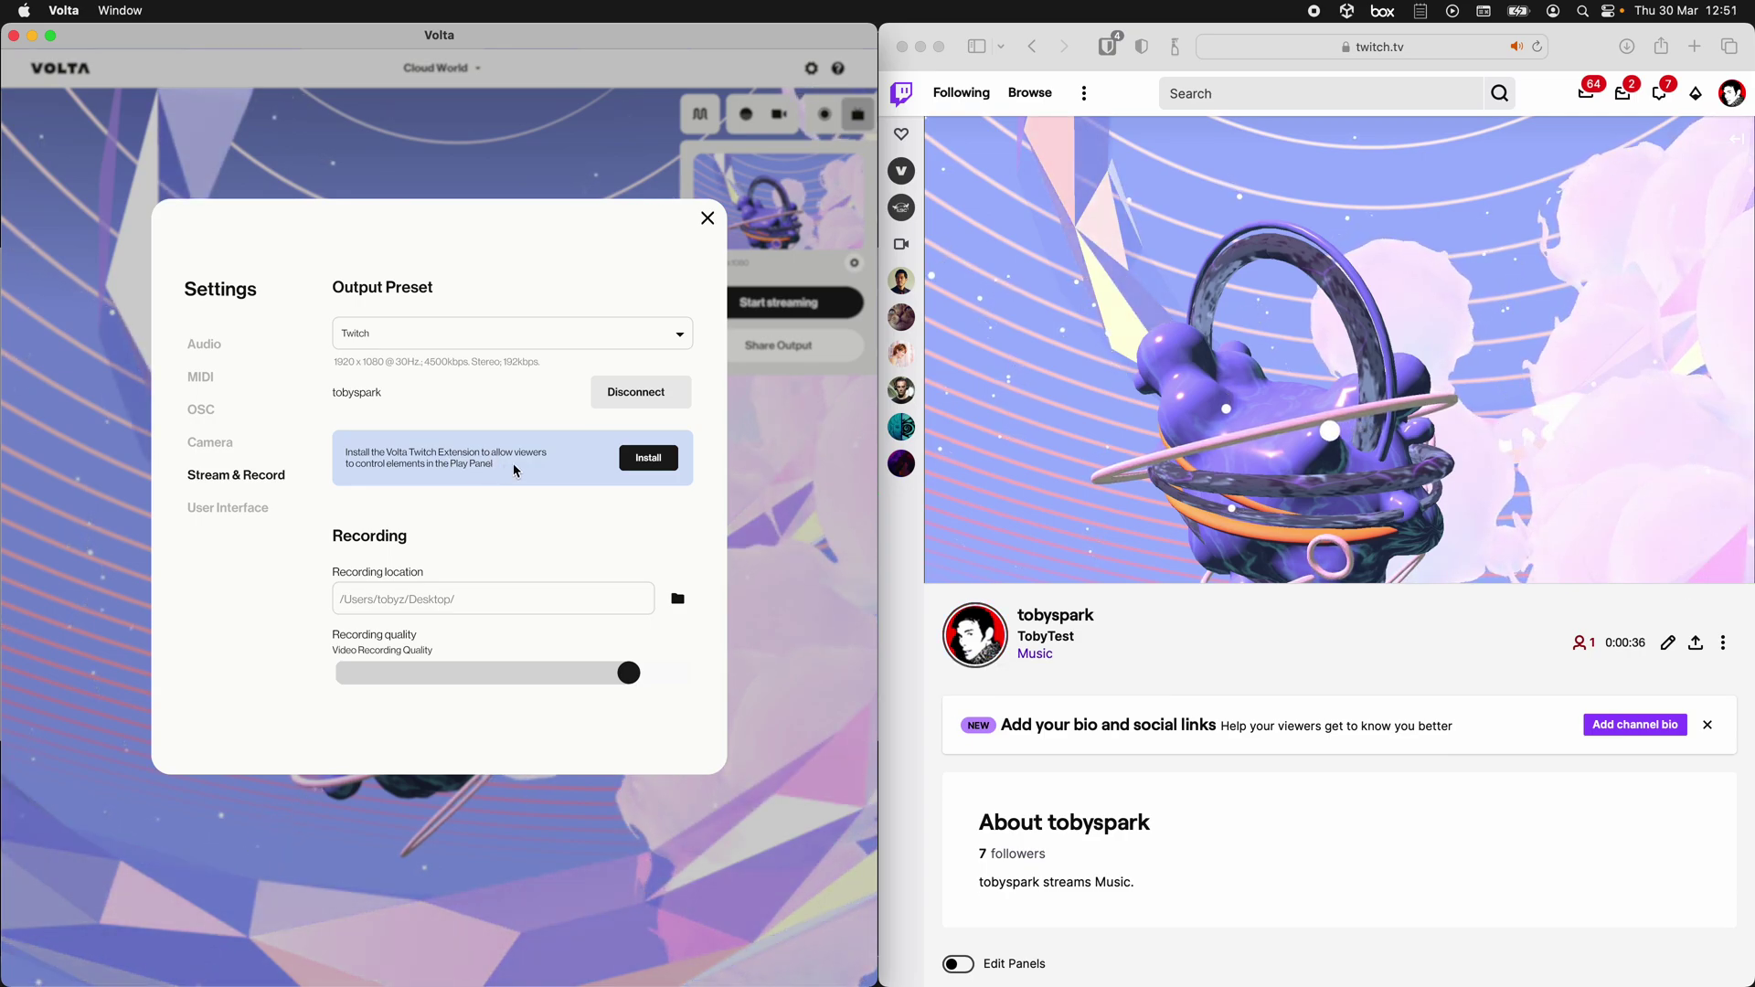
Install the Volta Twitch Extension and bring its loading Safari page into view.
click(650, 460)
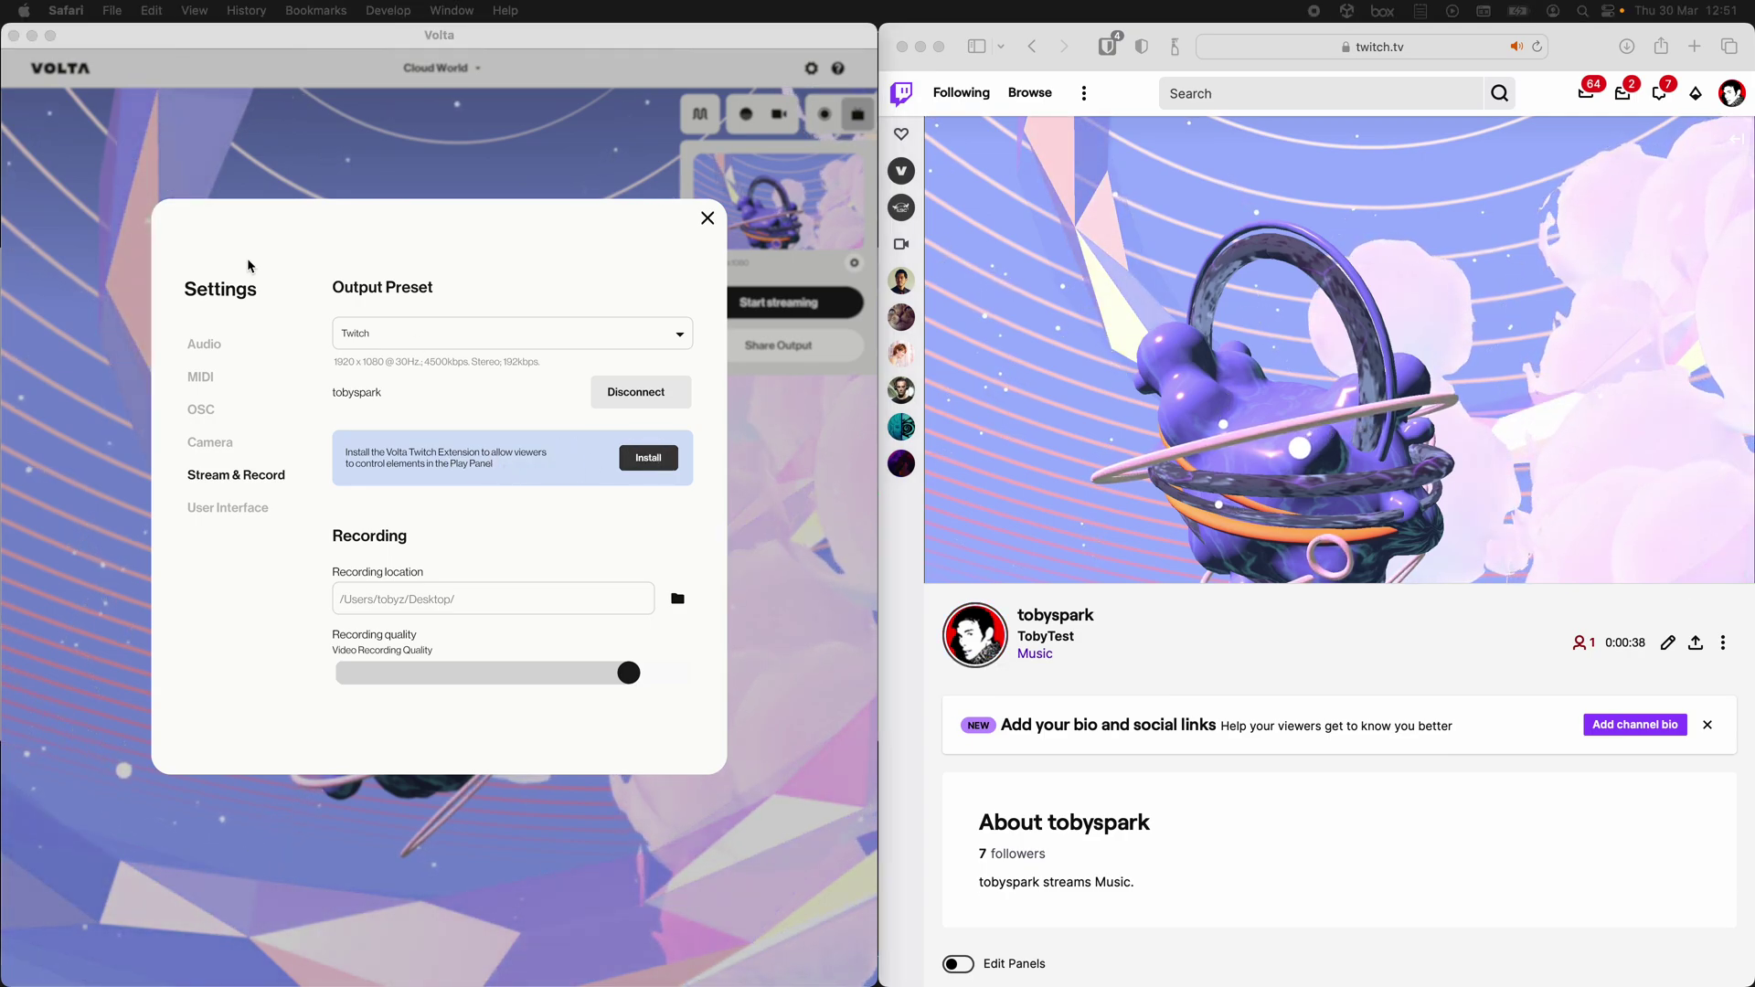
click(50, 195)
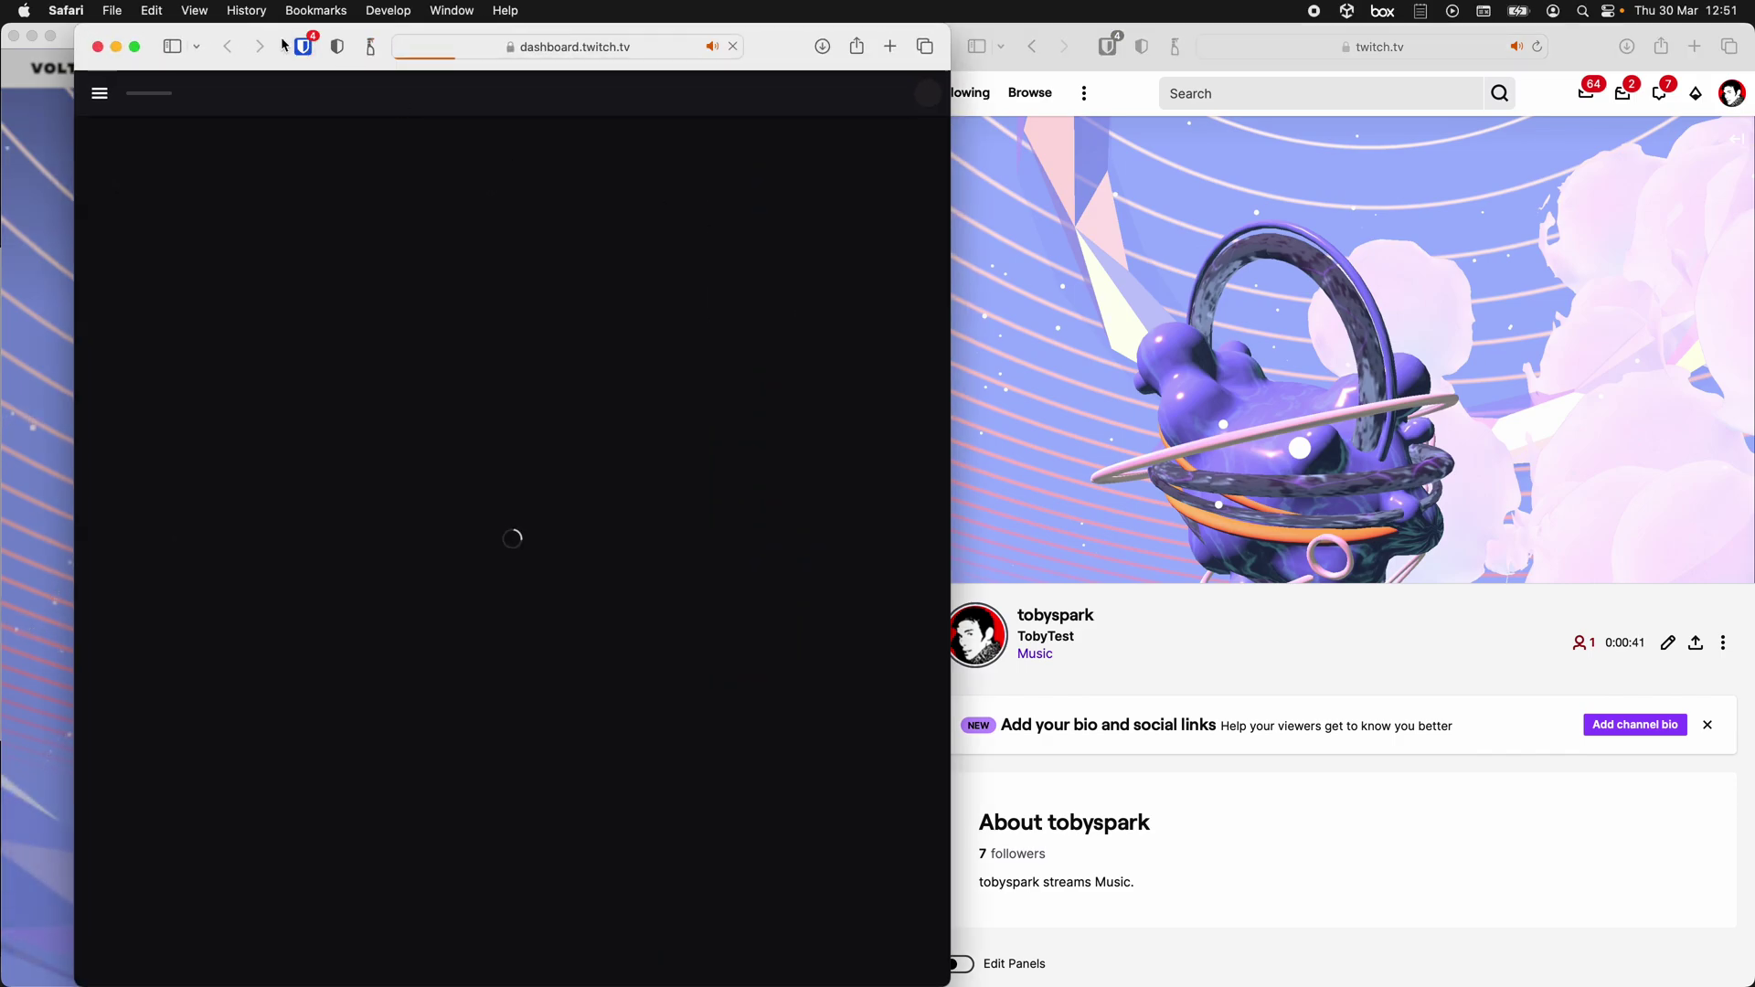
drag(283, 44, 618, 7)
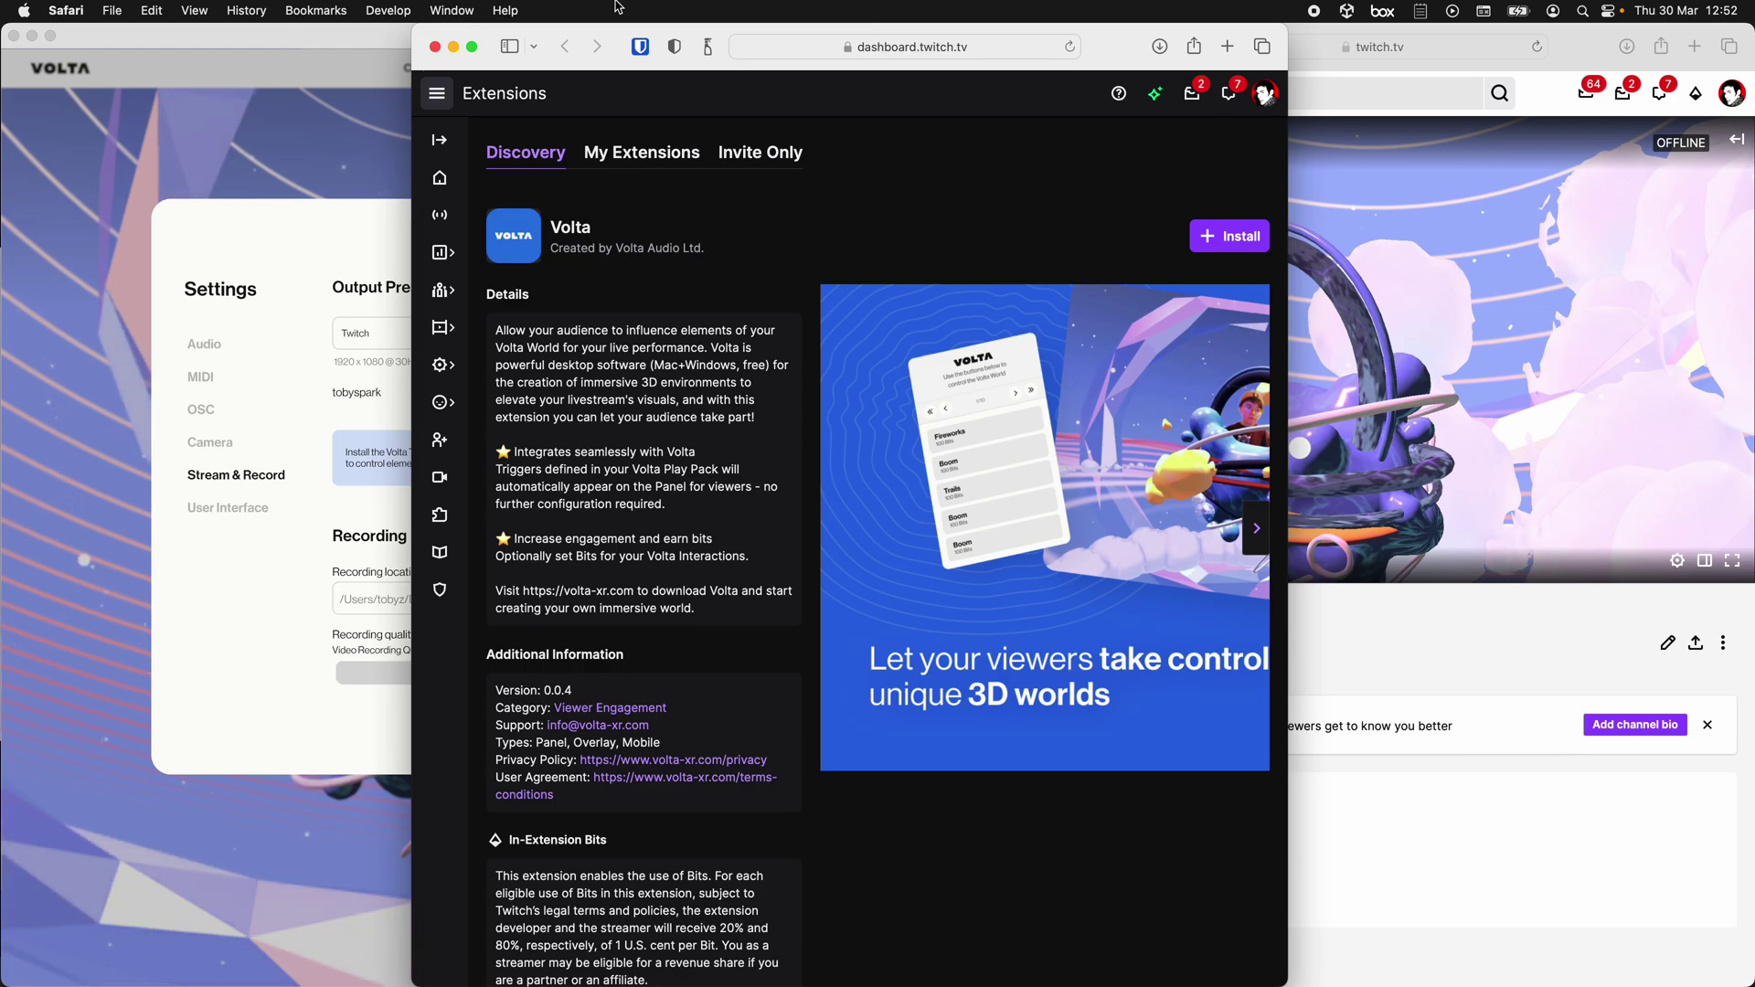
Install the Volta extension as Overlay 1, authorize account access, and close the dashboard window.
click(1226, 243)
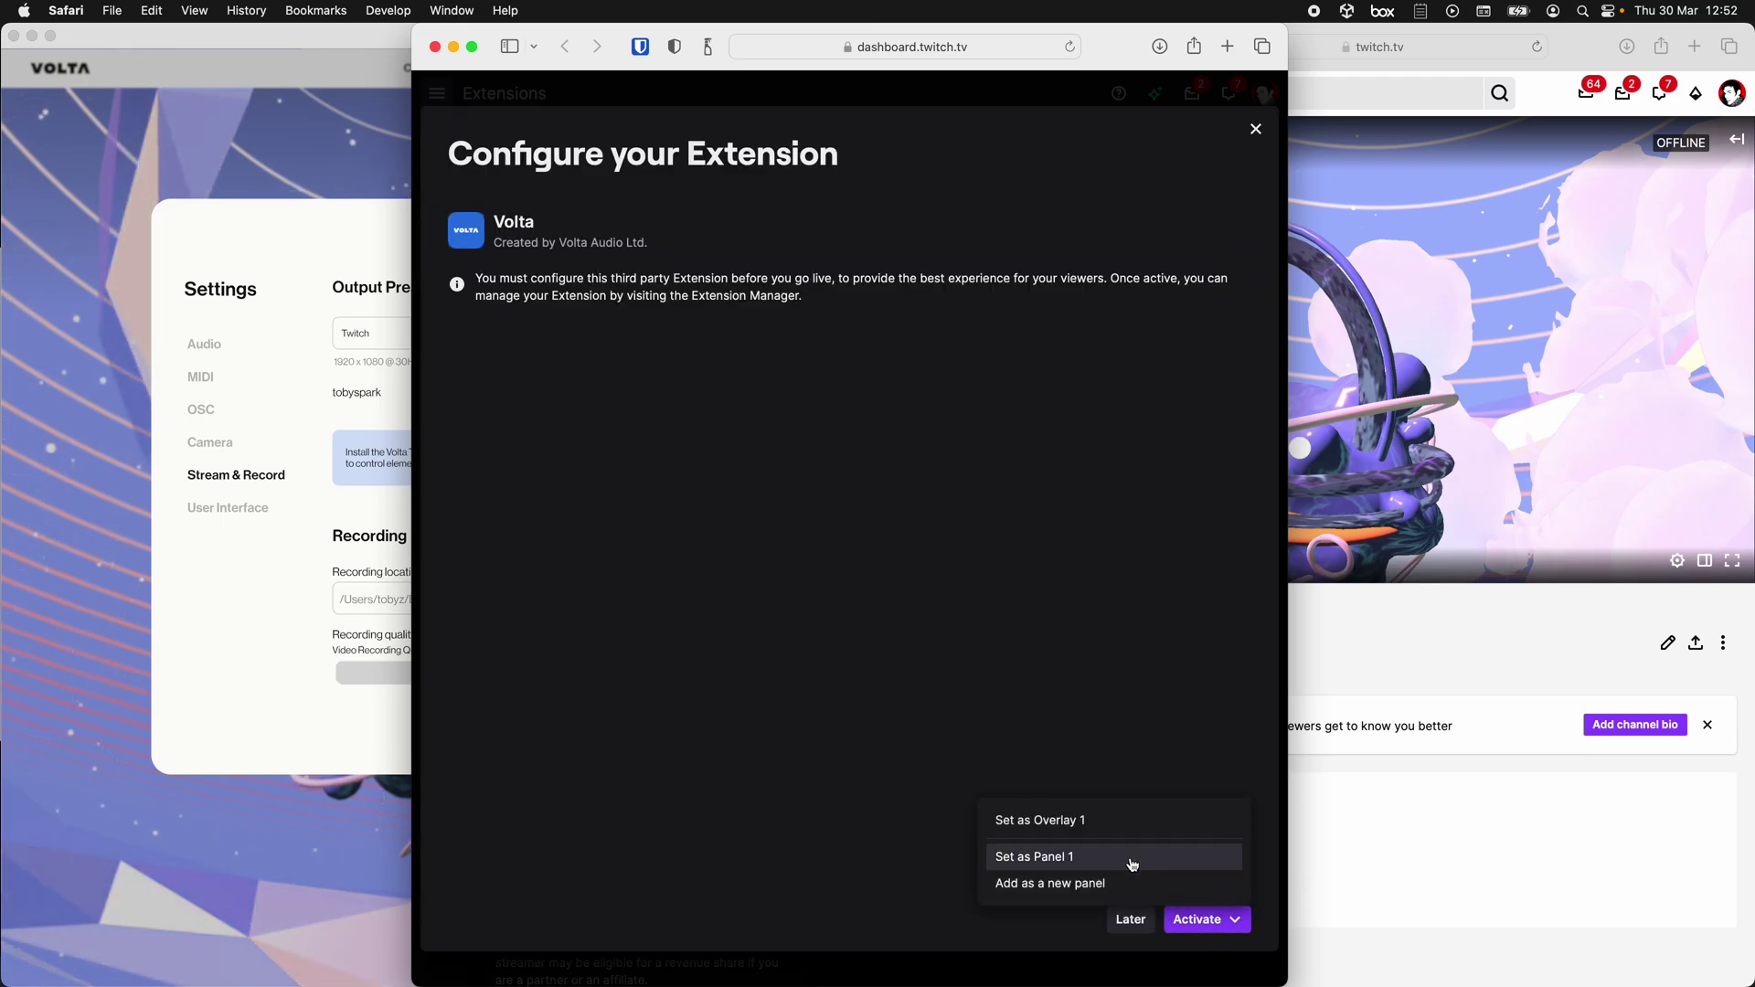
click(1088, 825)
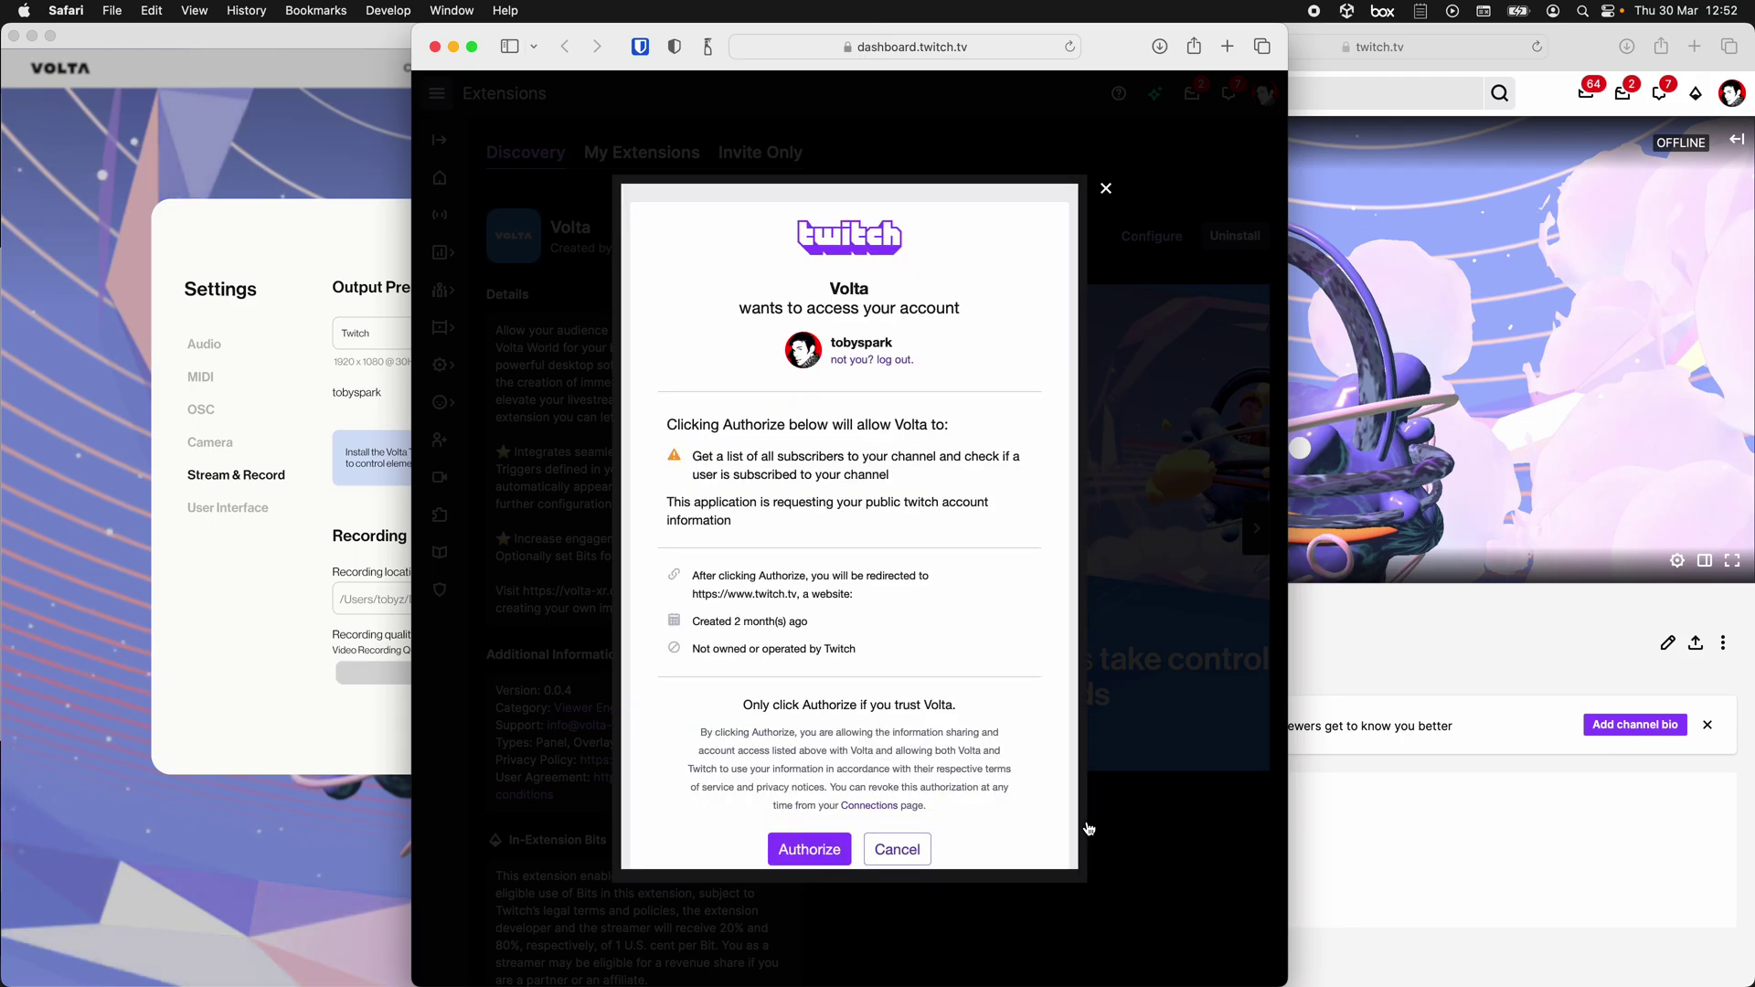
click(789, 852)
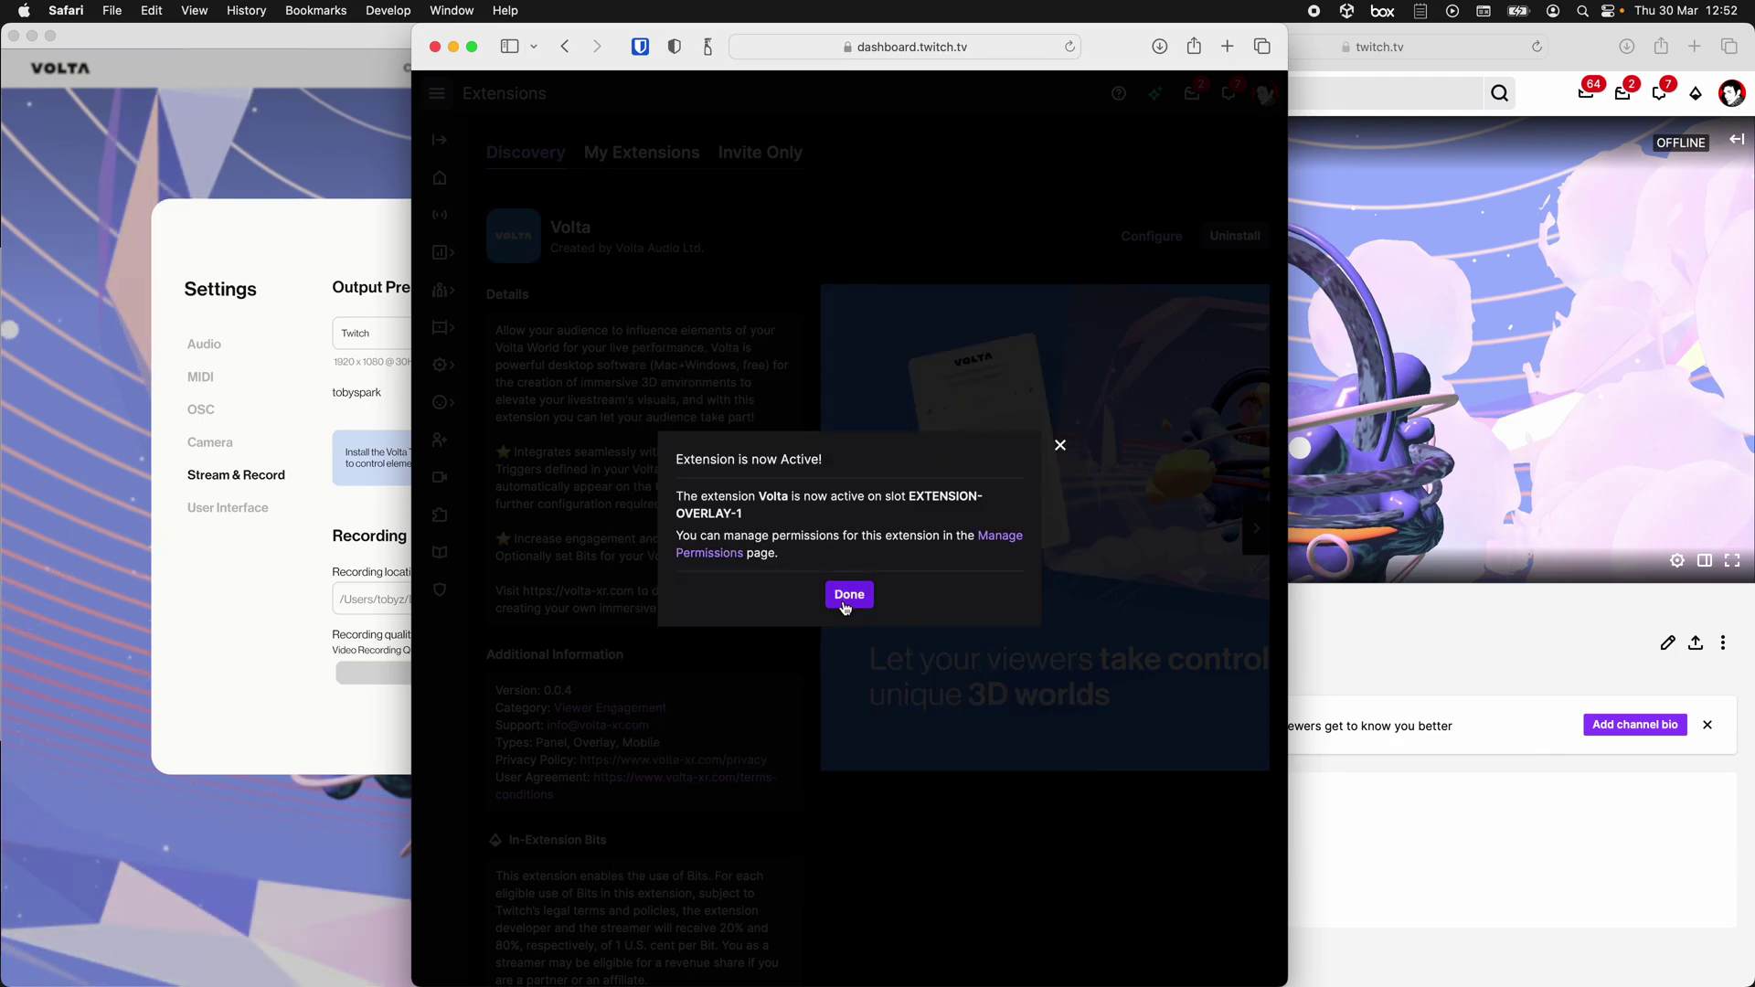
click(848, 596)
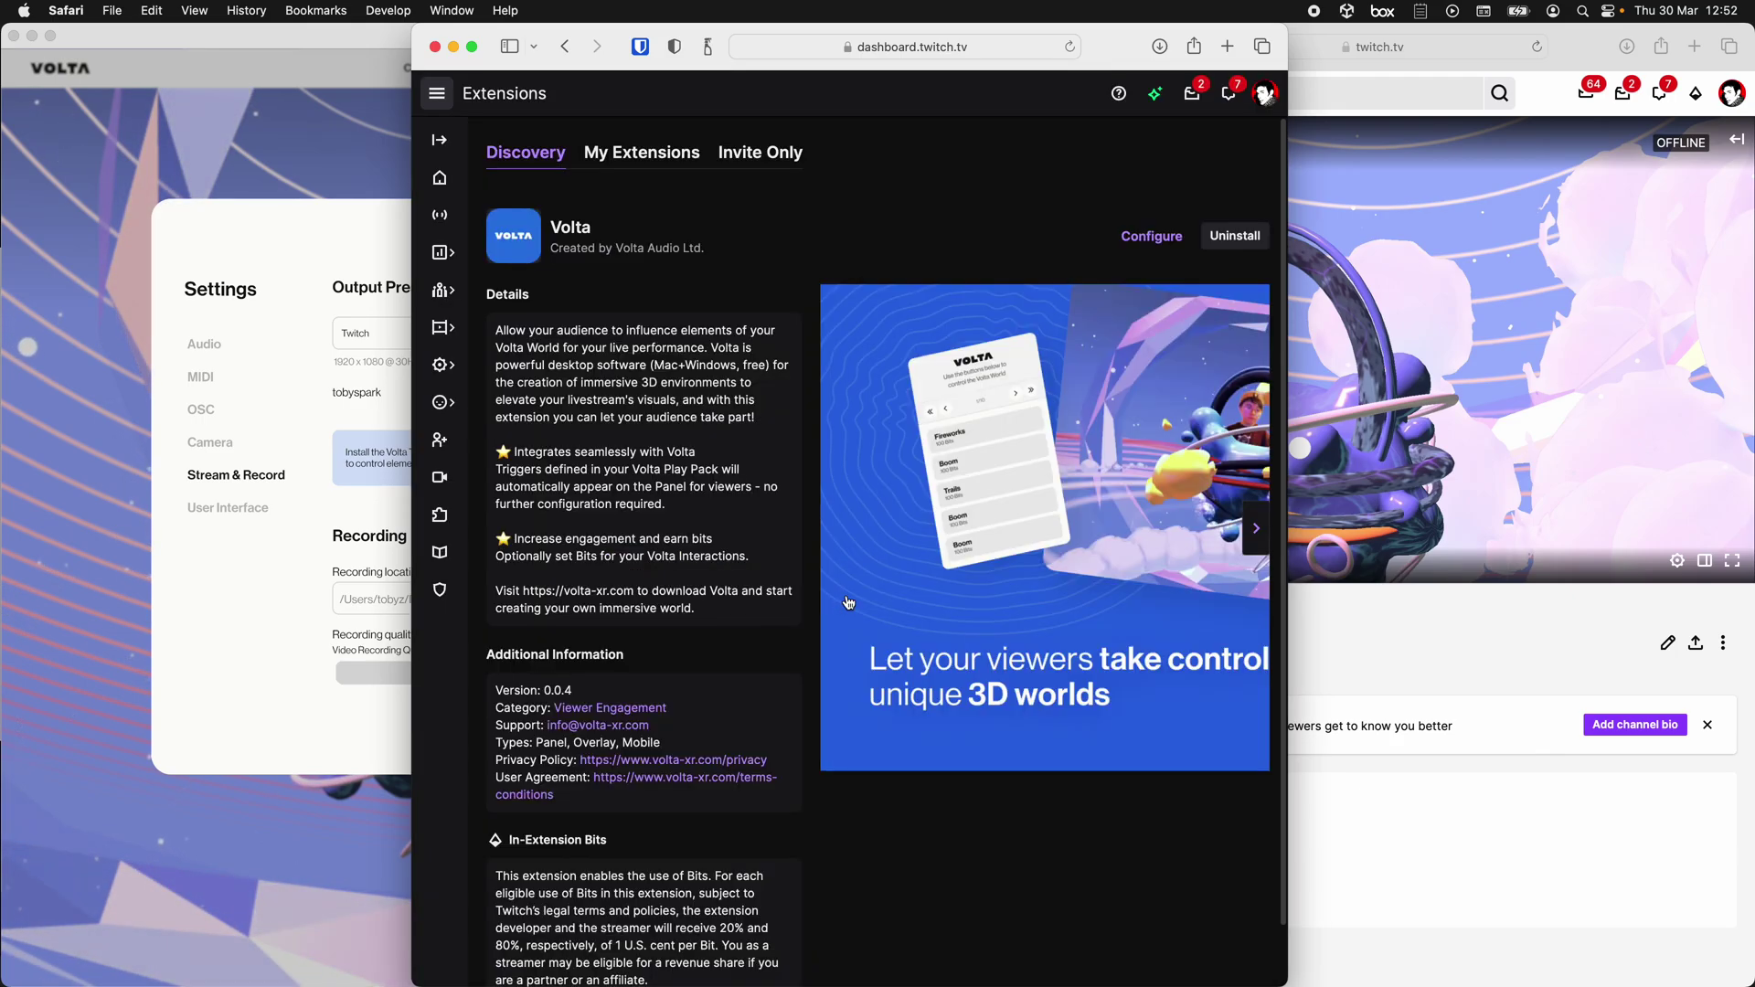
click(435, 47)
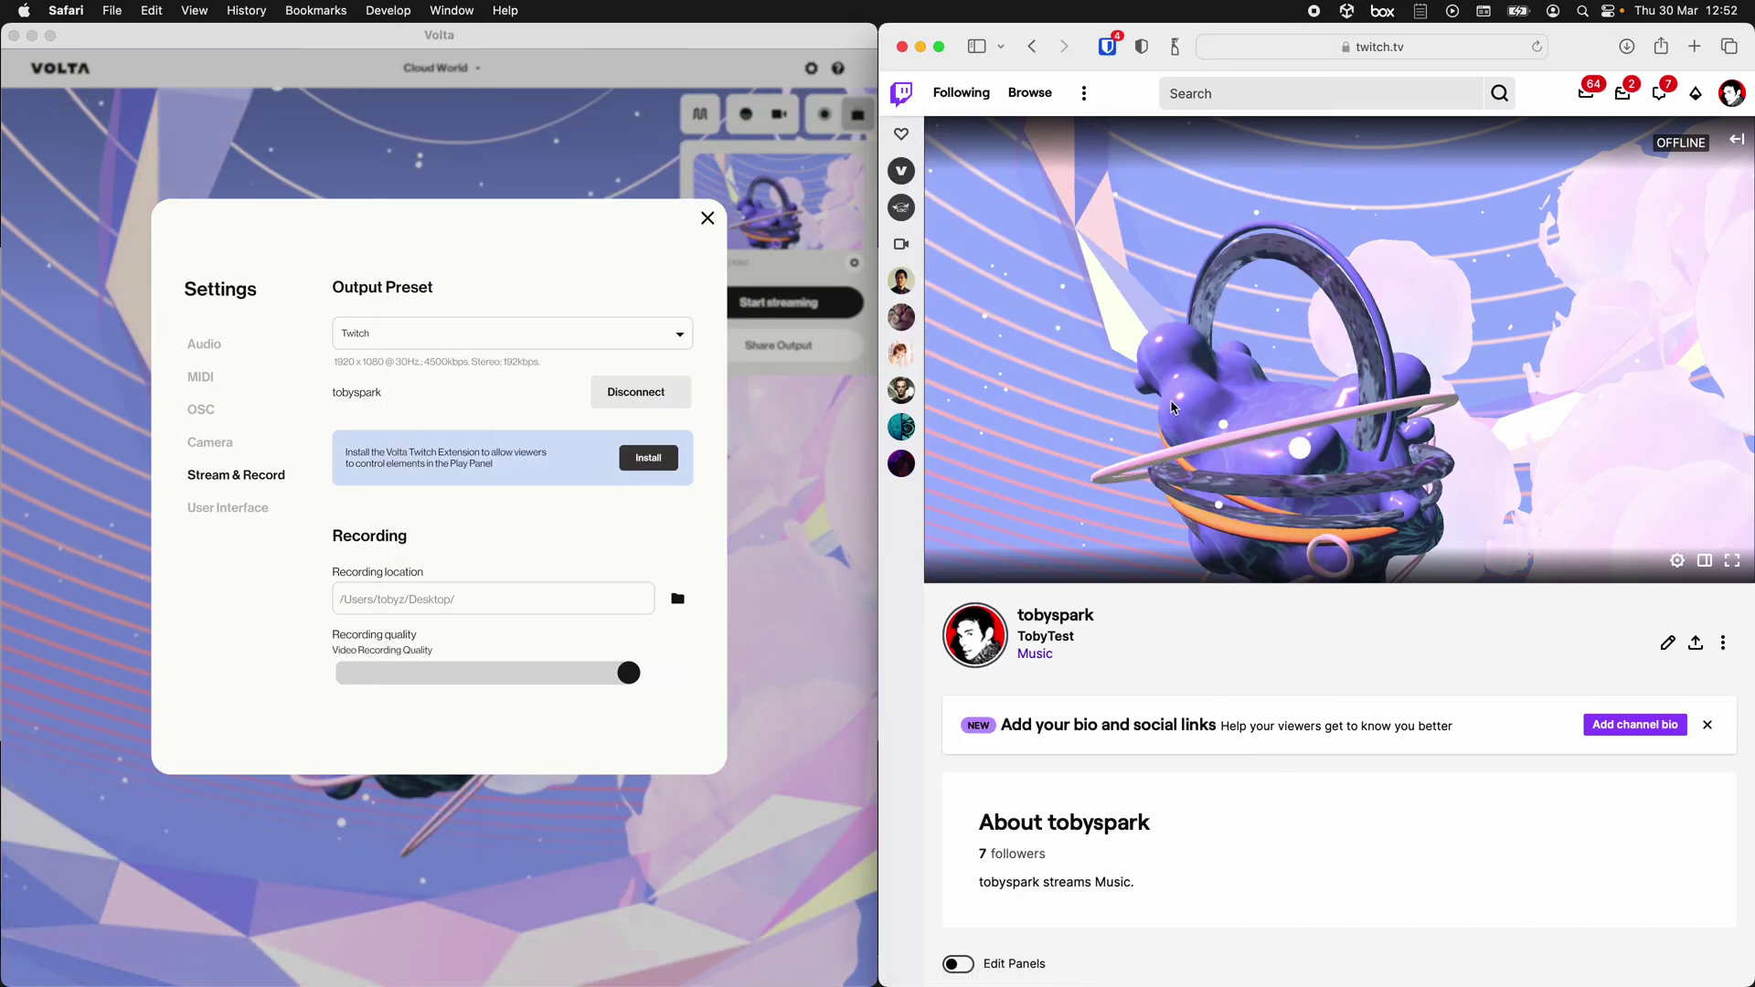
Close Volta Settings, restart streaming Cloud World to Twitch, and return to the channel page.
click(640, 274)
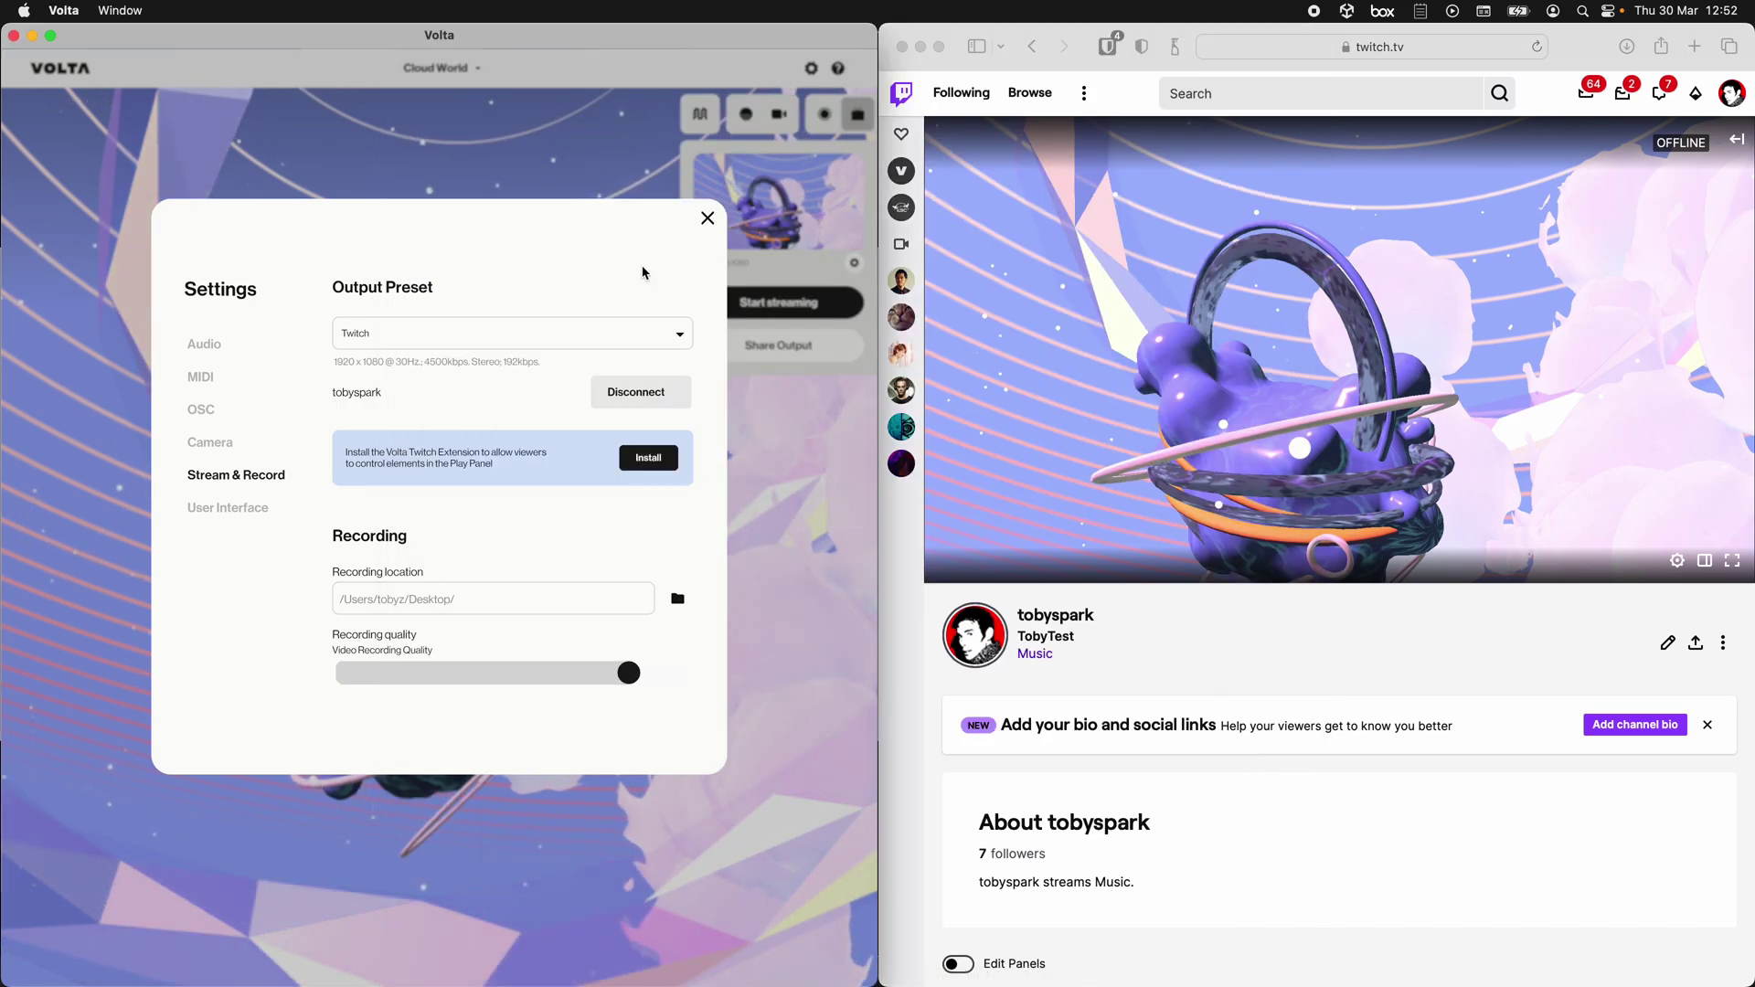
click(707, 219)
click(733, 302)
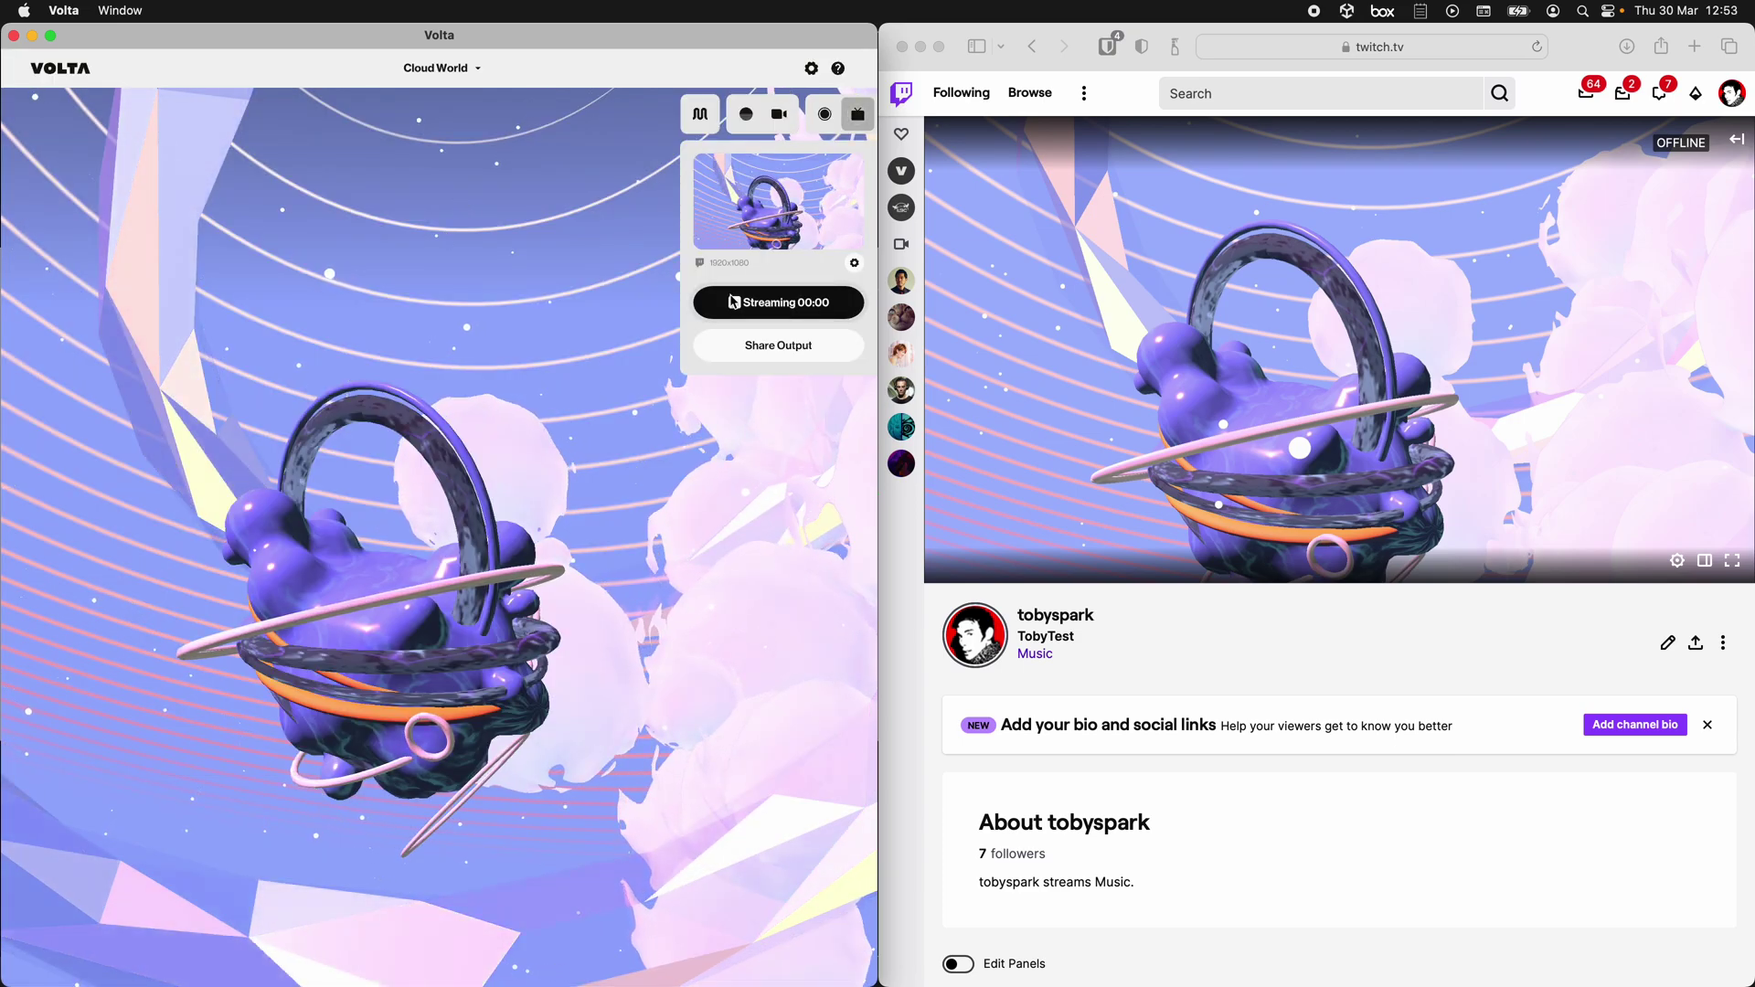
click(1337, 670)
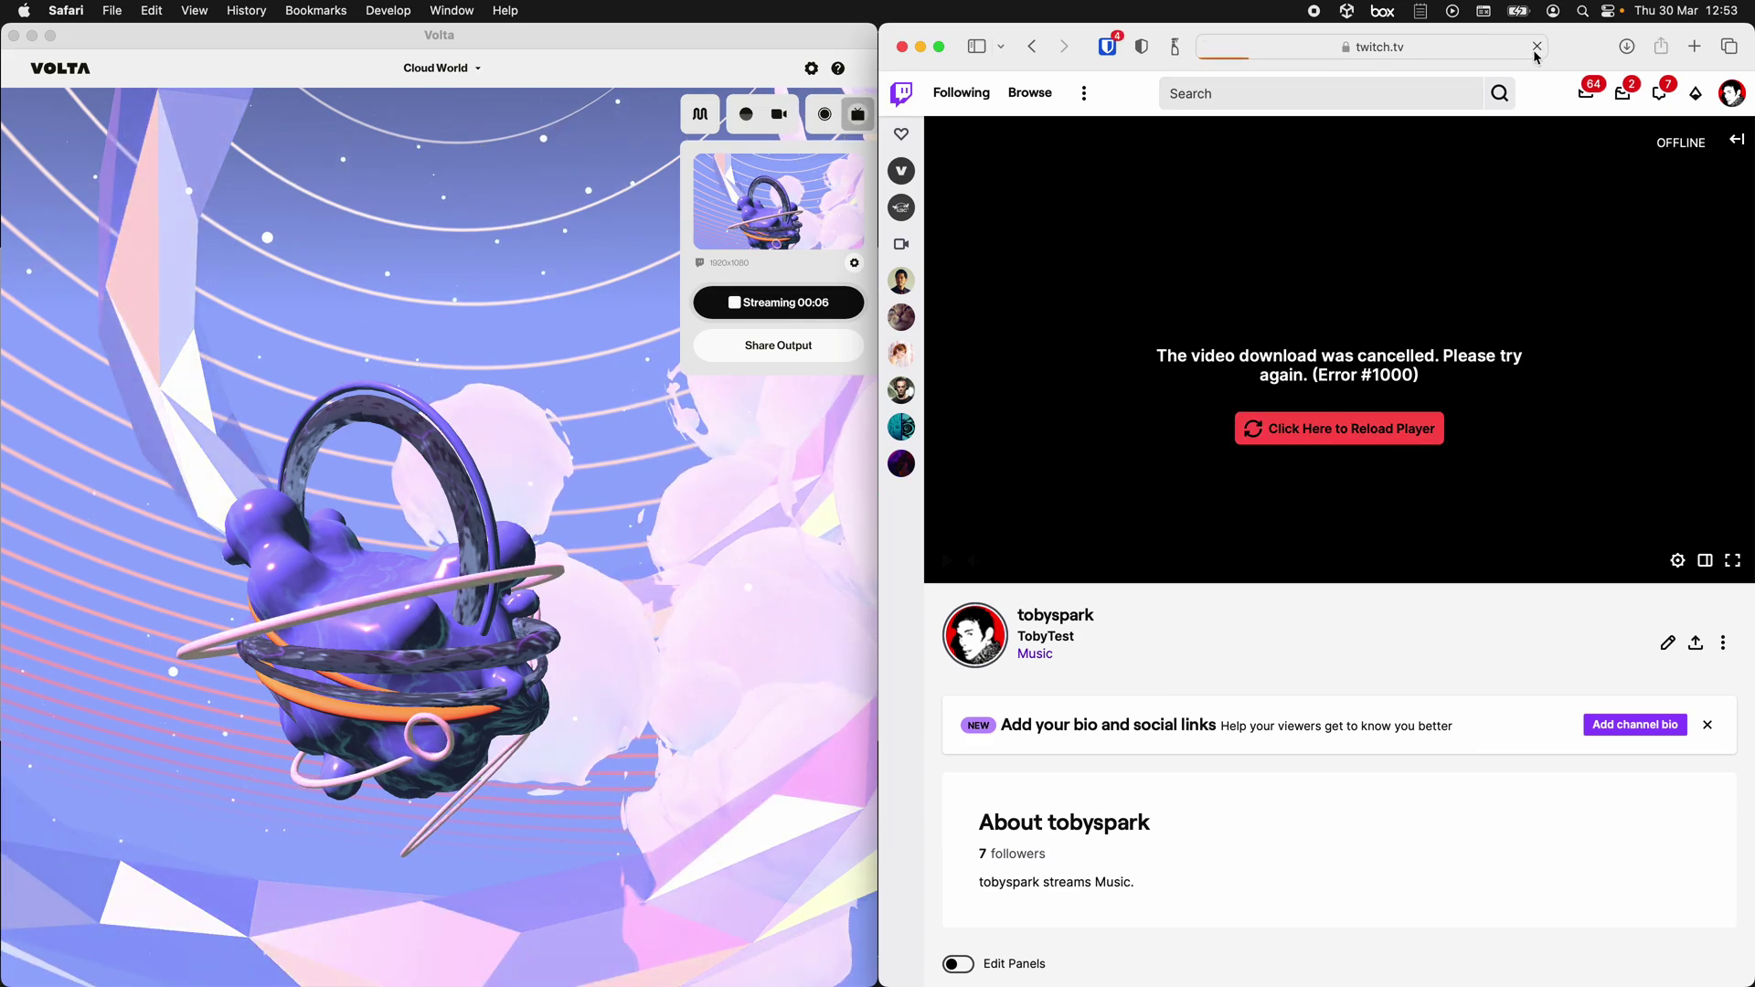
Reload the Twitch channel and open the live Cloud World stream with the Volta overlay.
click(1535, 53)
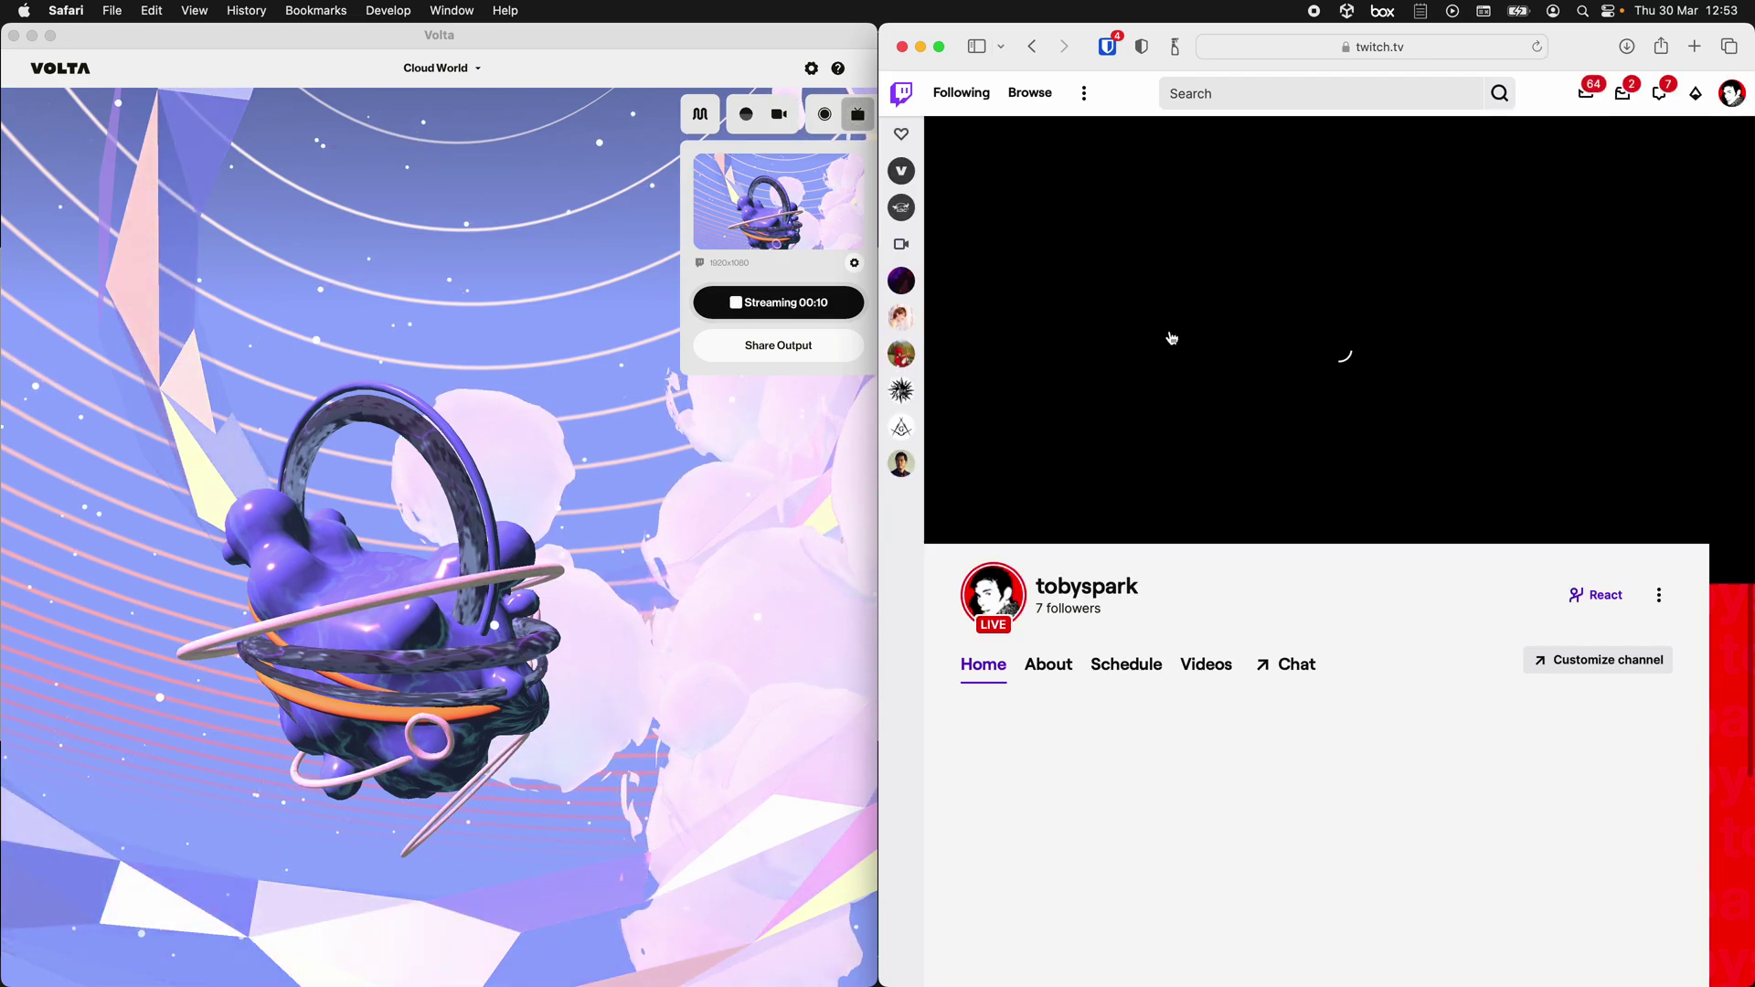
click(1022, 436)
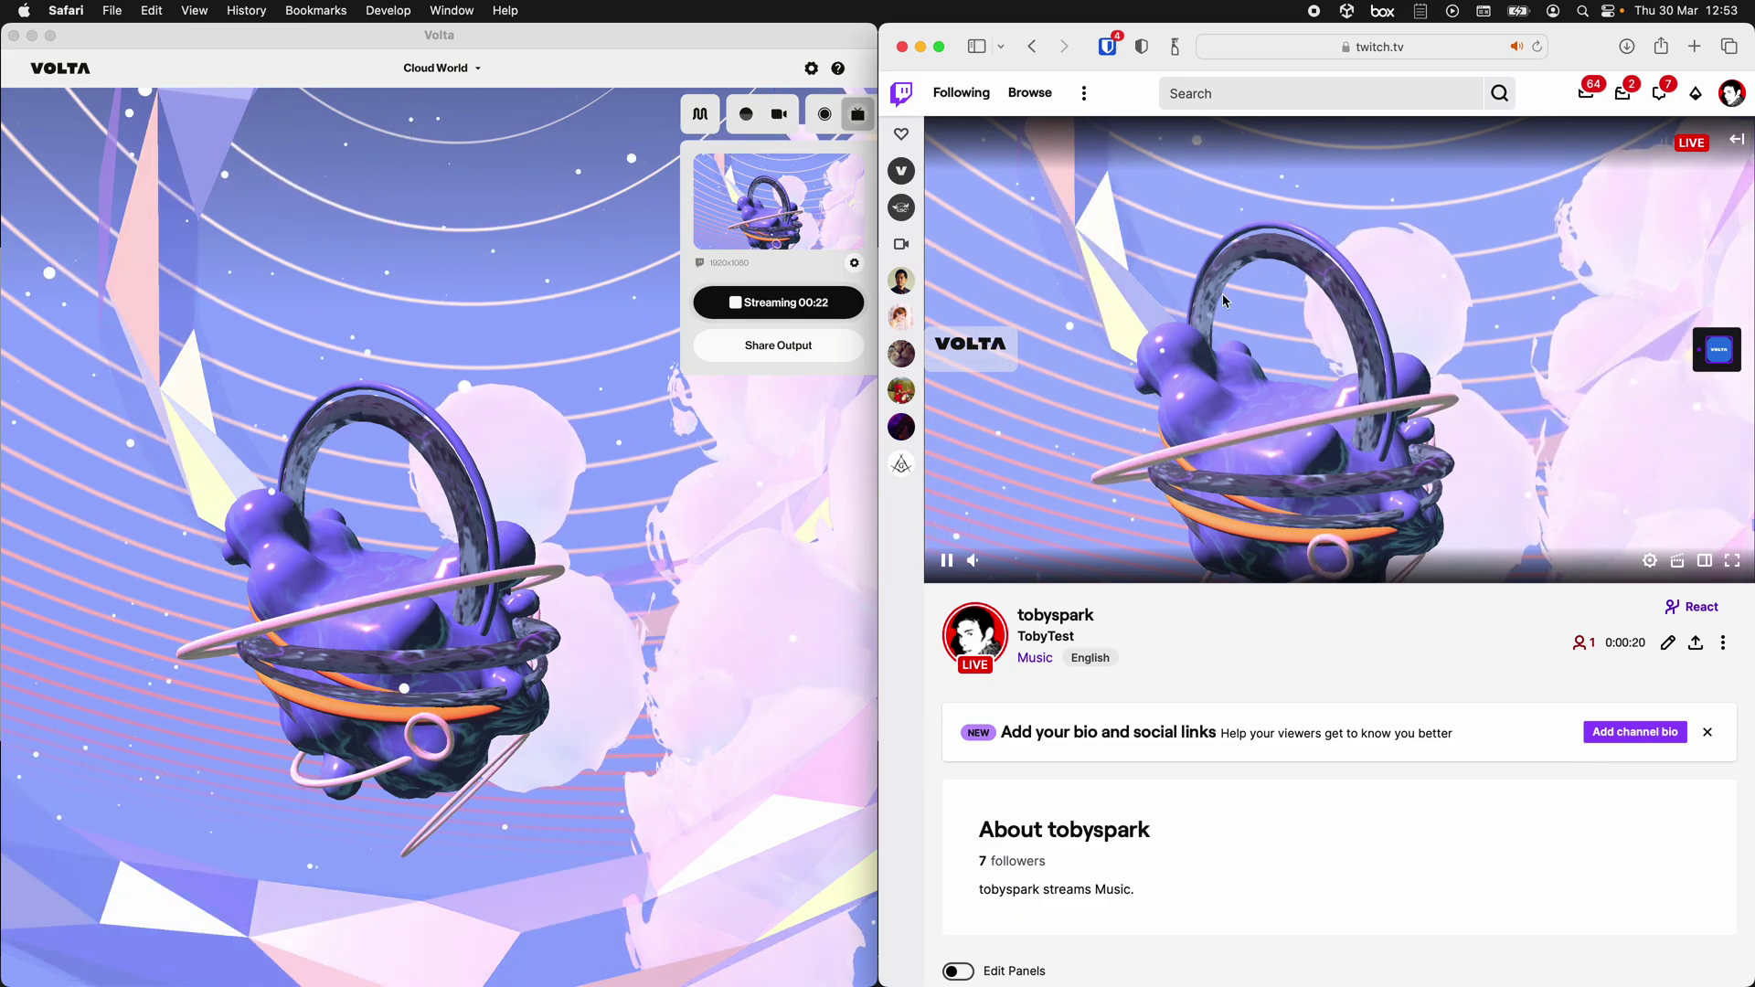
Enable the Twitch mapping for the Ripple and Bubbles effects in Volta's controls panel.
click(702, 116)
click(702, 116)
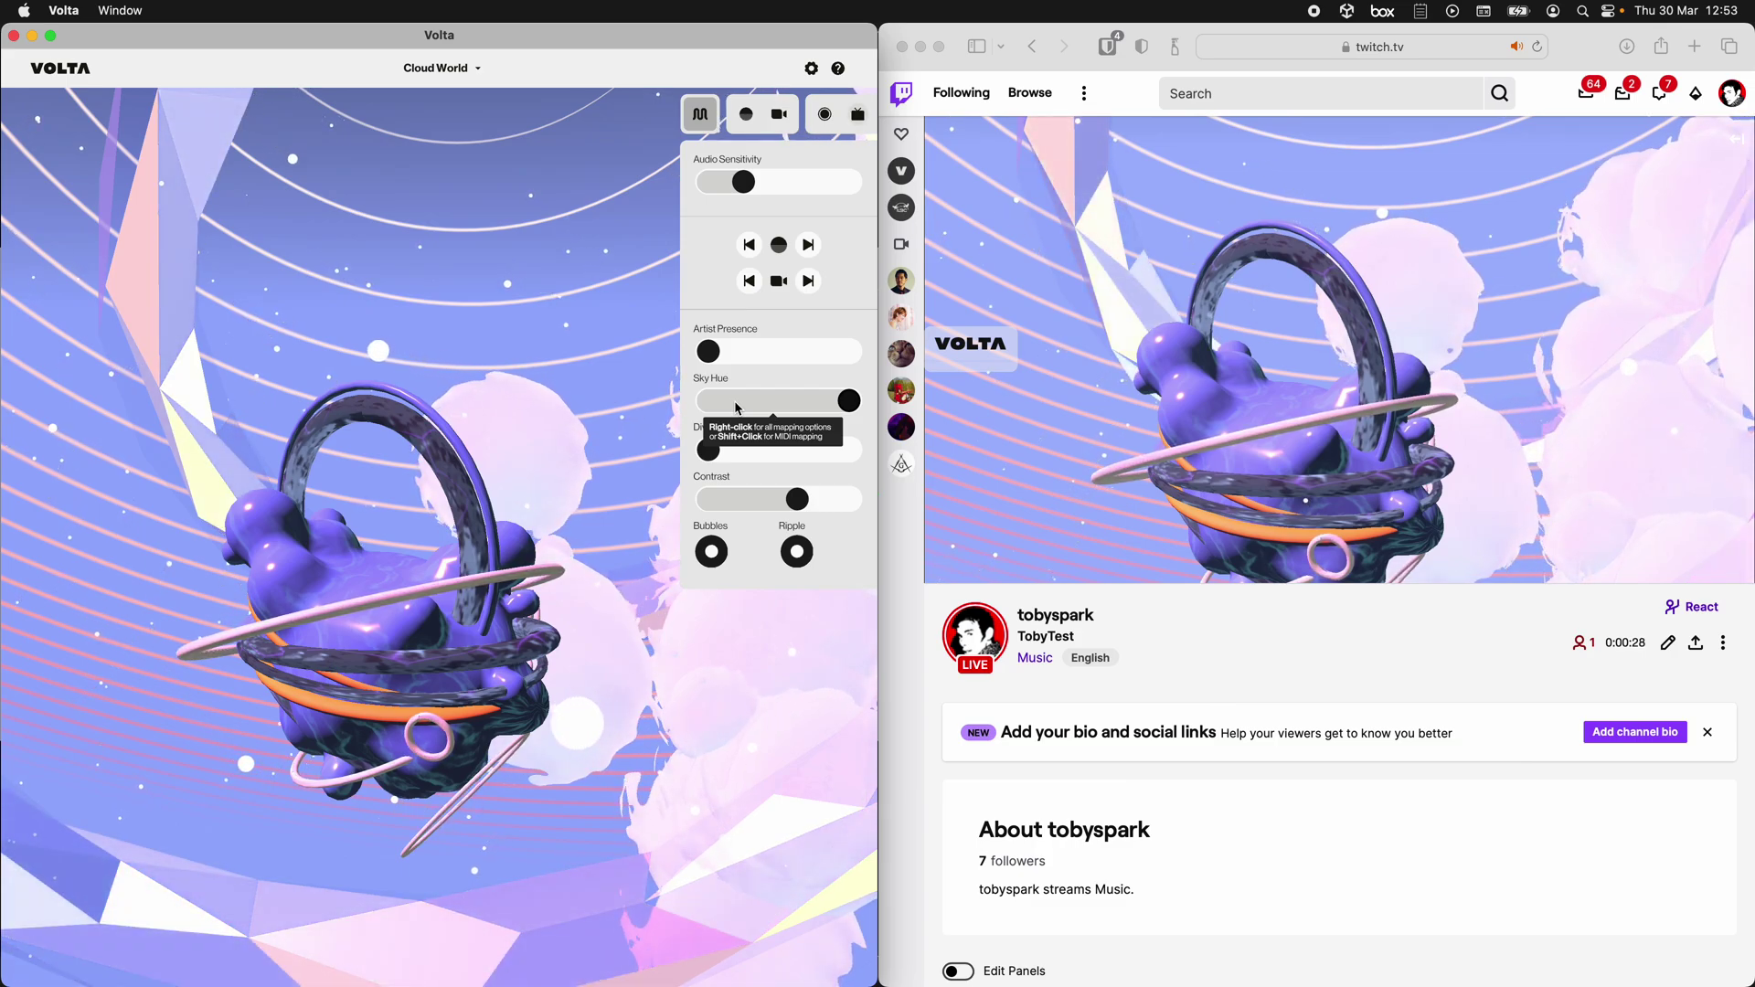
click(800, 558)
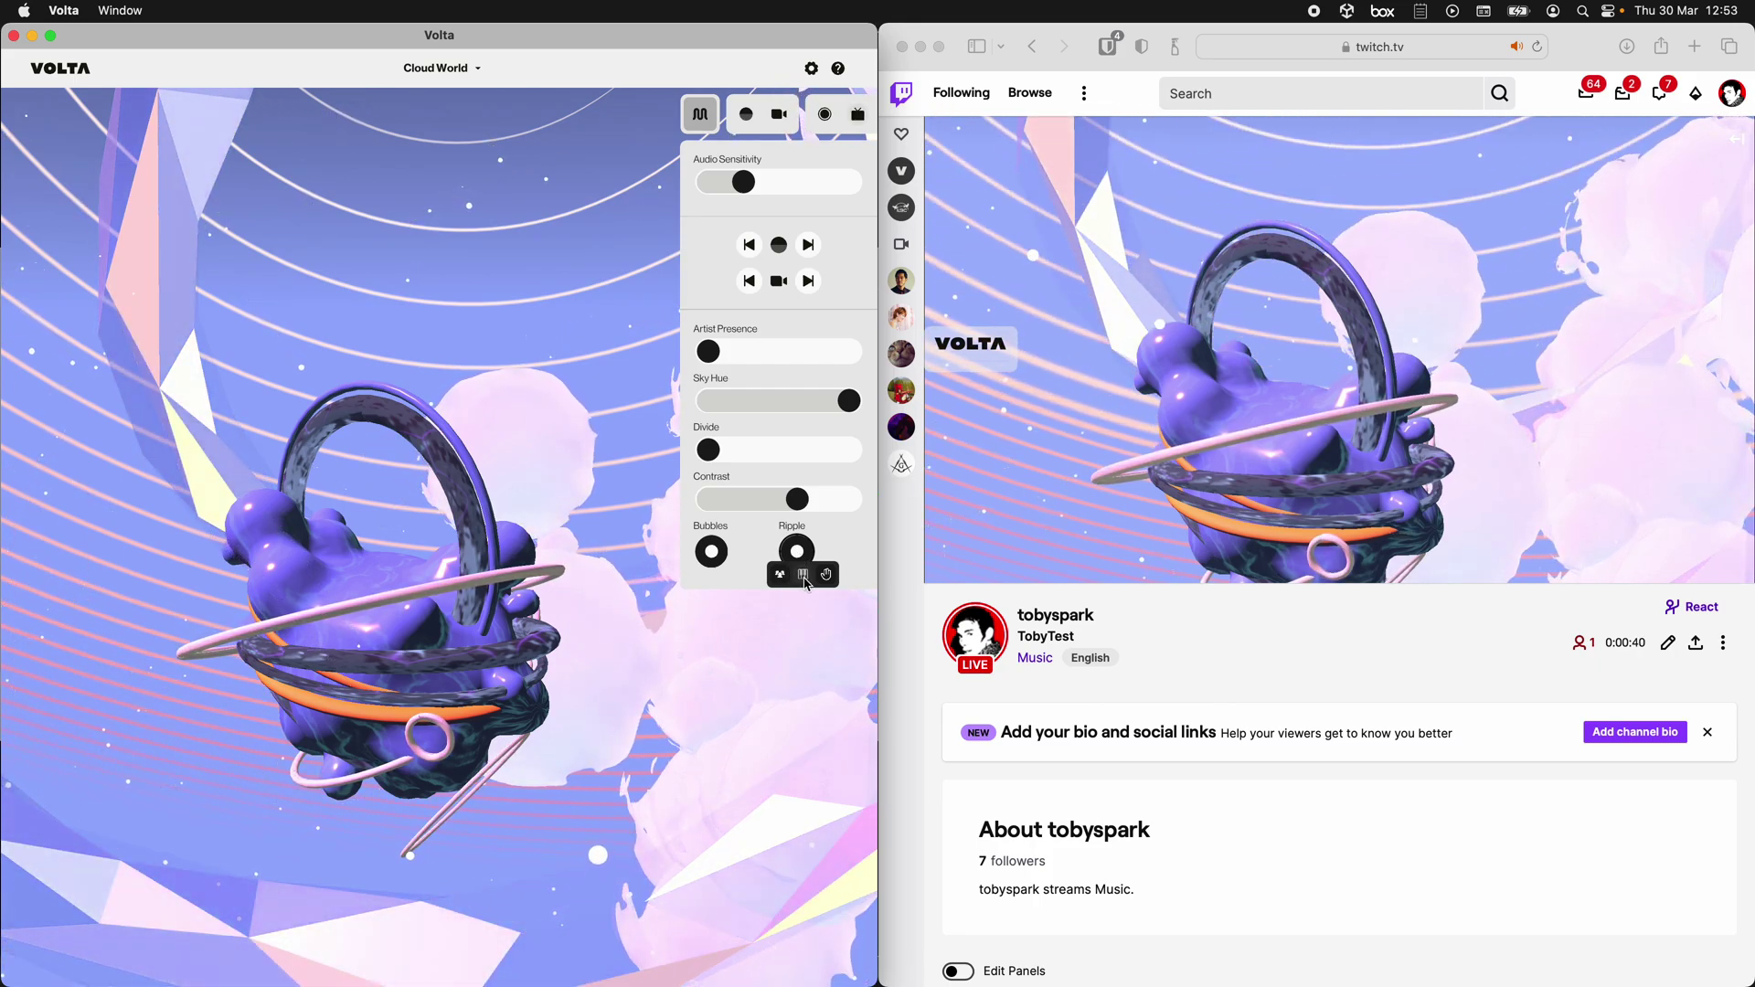
click(780, 574)
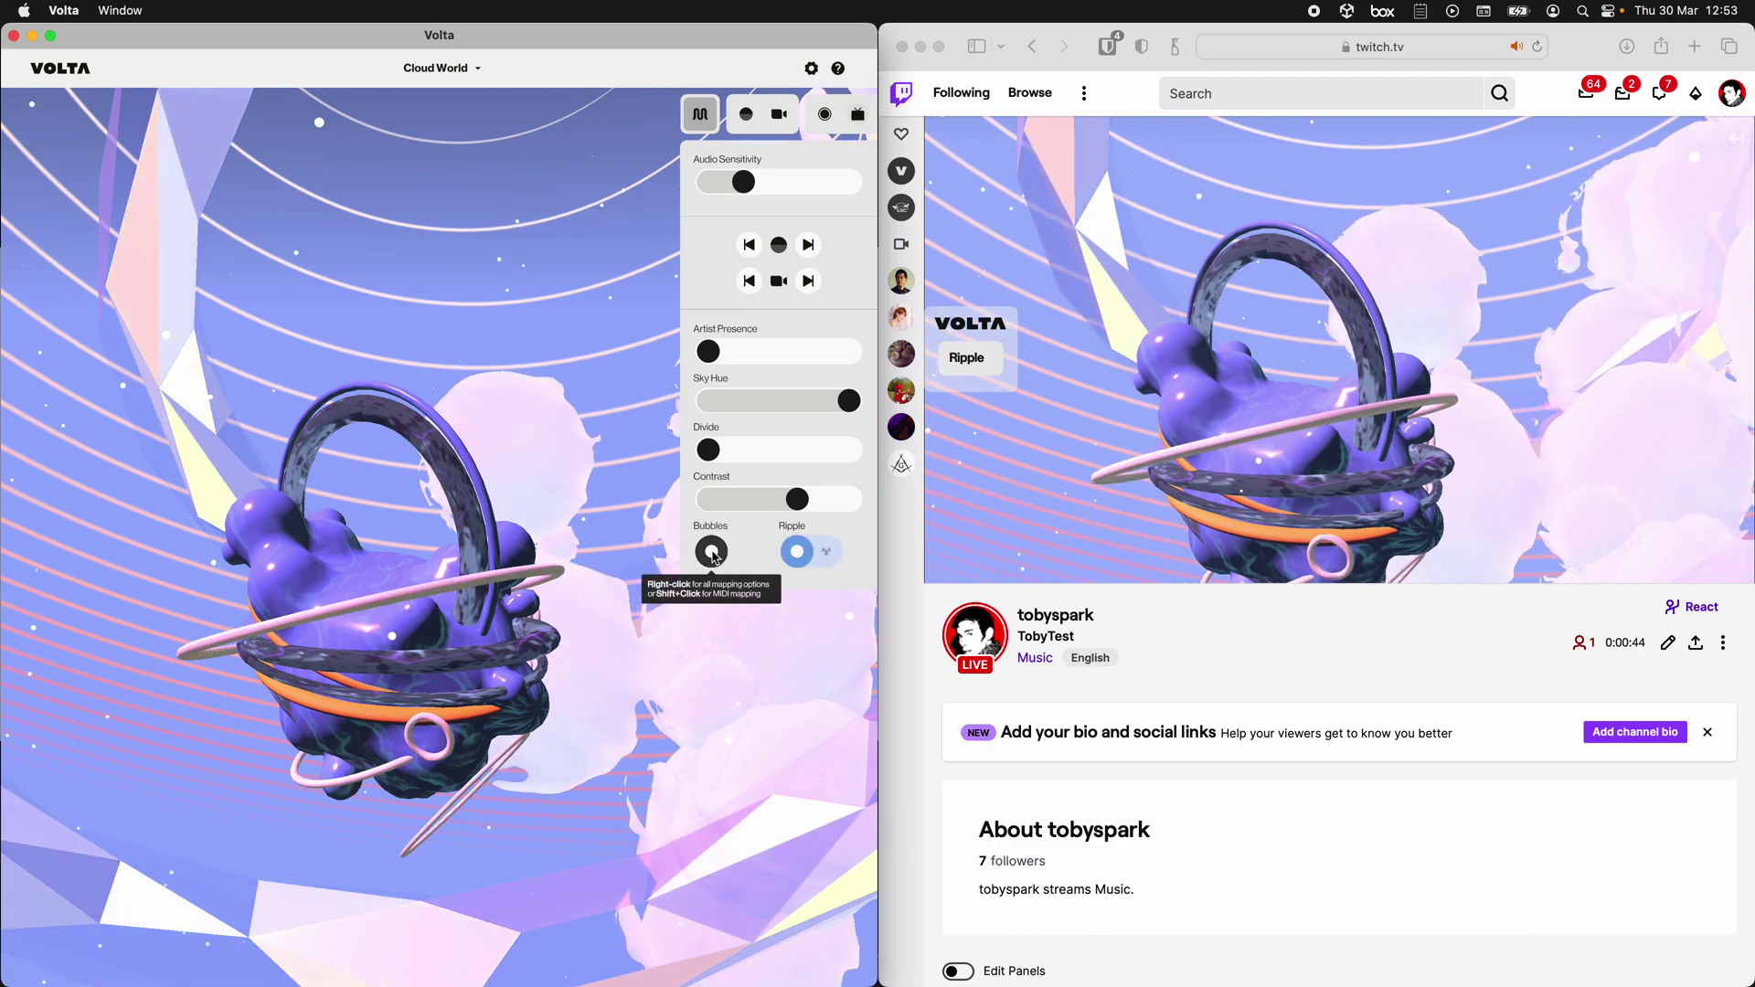
click(713, 551)
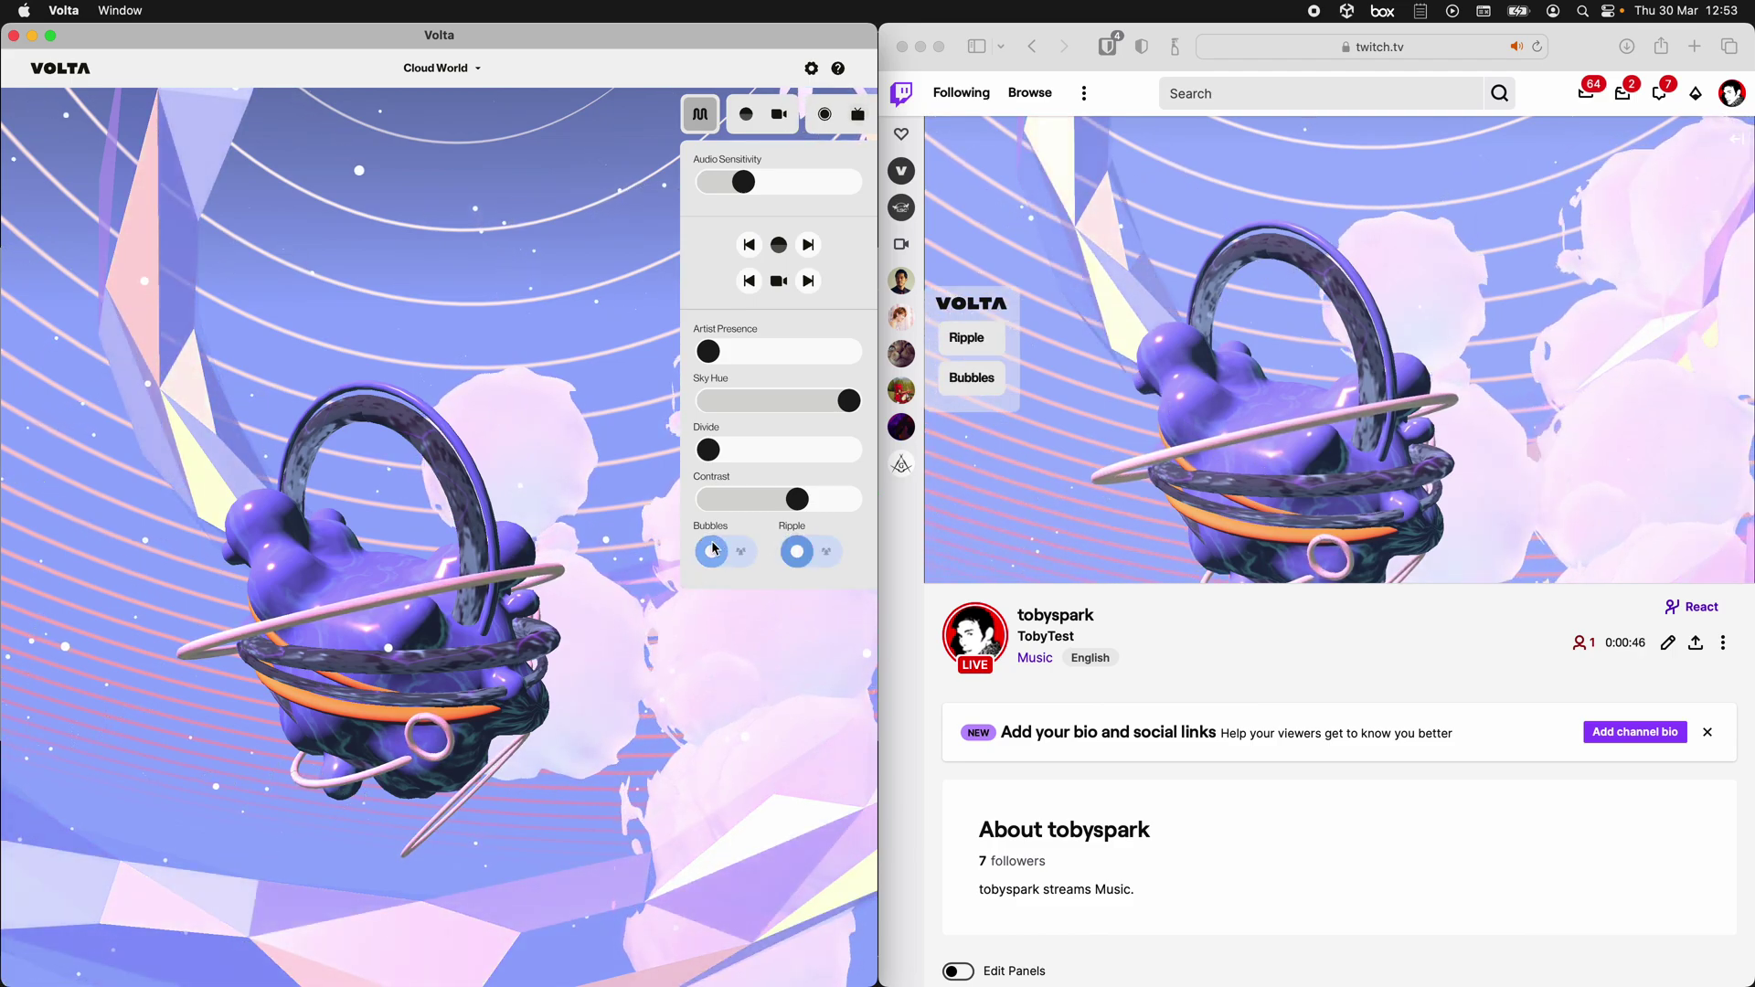
click(987, 343)
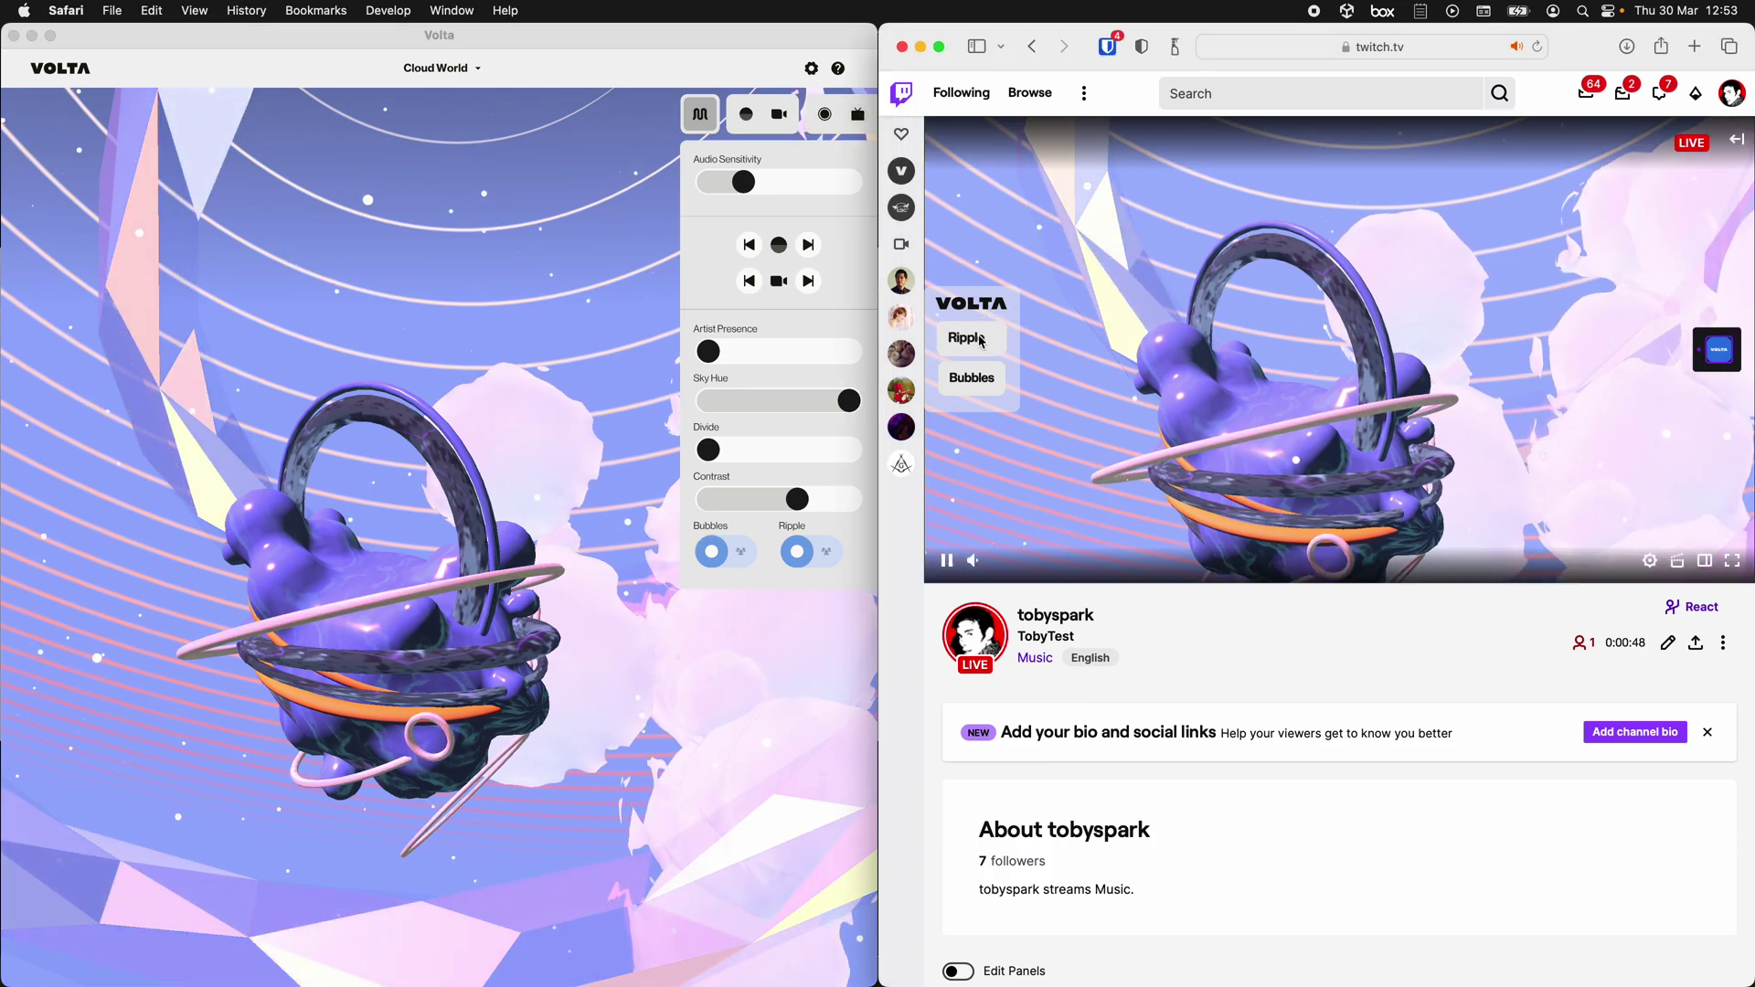
Trigger Bubbles from the Volta overlay in the Twitch player.
click(968, 379)
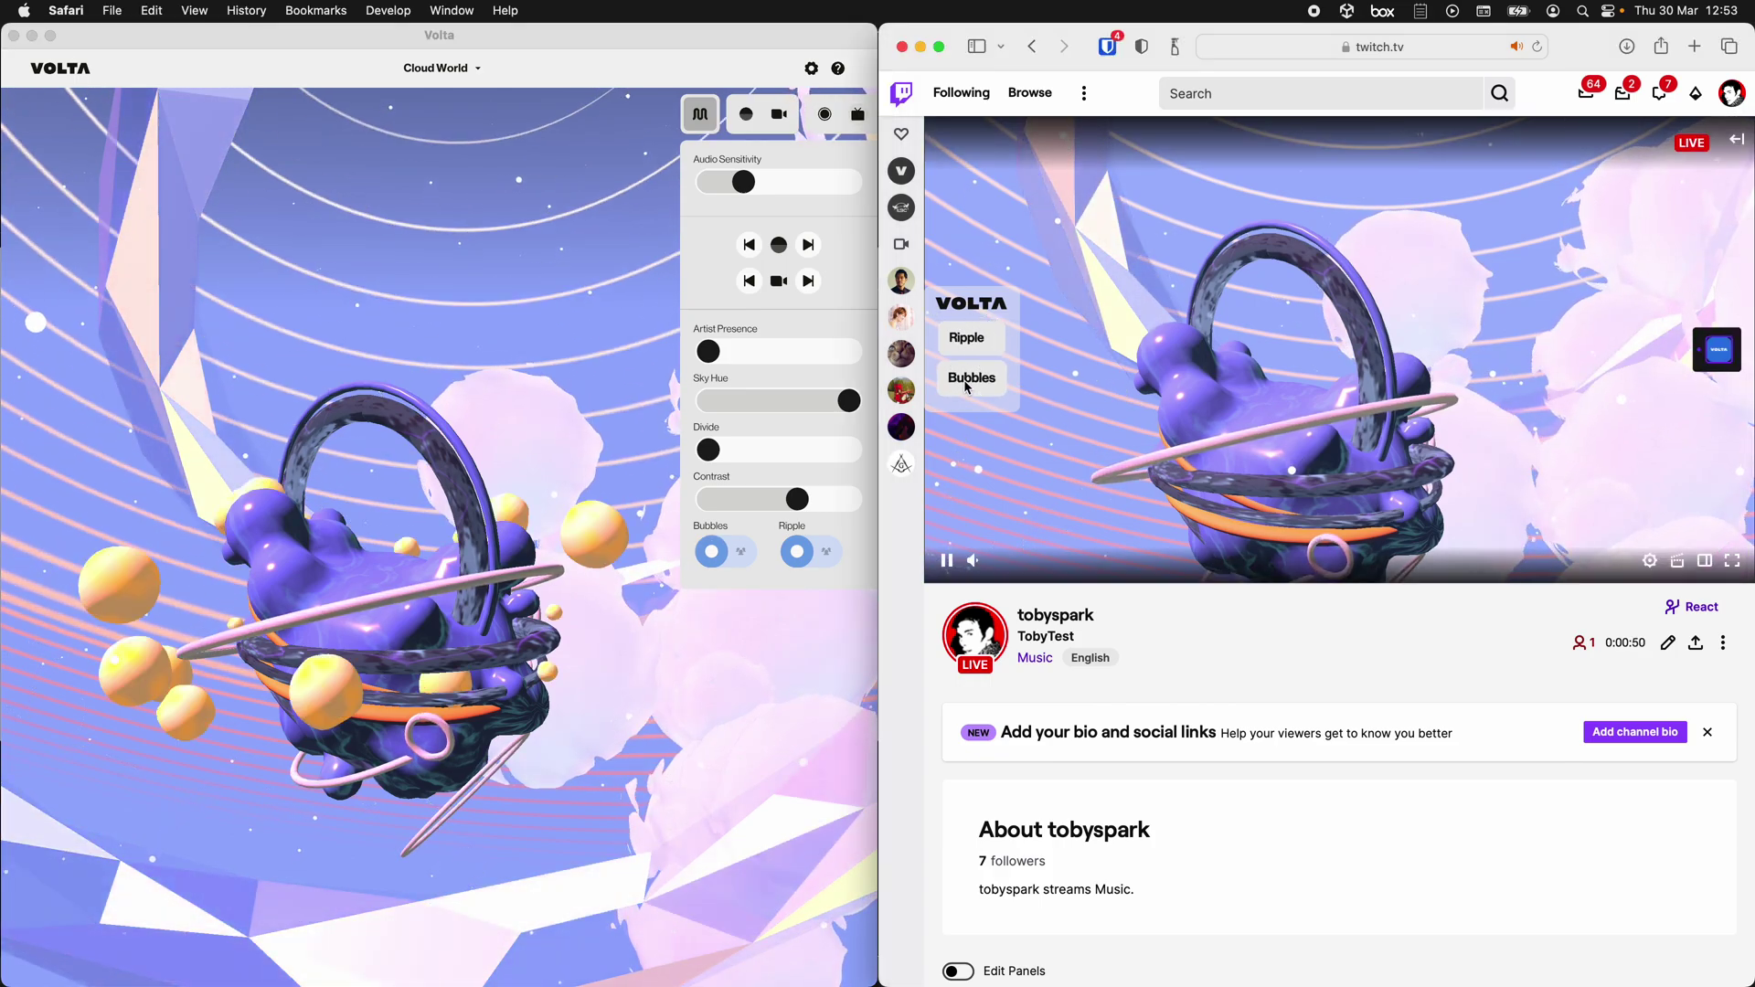